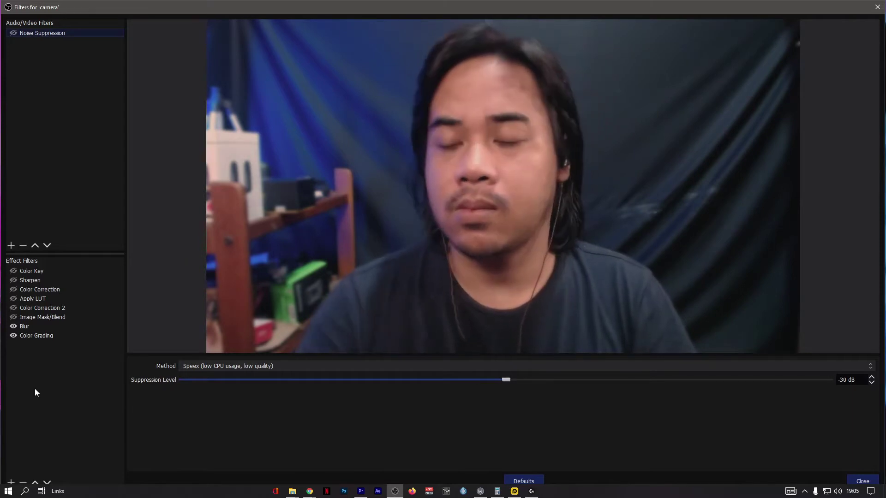
Step: Turn off the Blur and Color Grading effect filters on the camera source
left_click(13, 326)
left_click(13, 336)
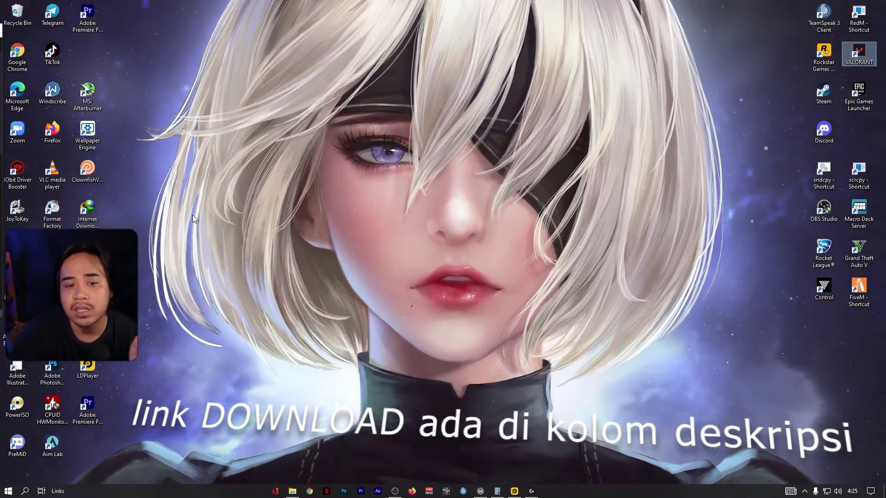
Step: Extract the New folder WinRAR archive in F:\GAME\New folder directly into that same folder
left_click(292, 491)
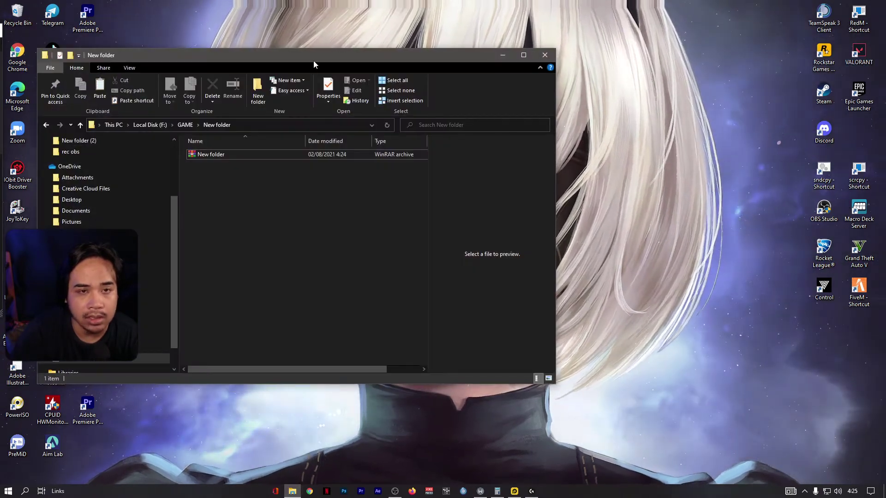
left_click(217, 157)
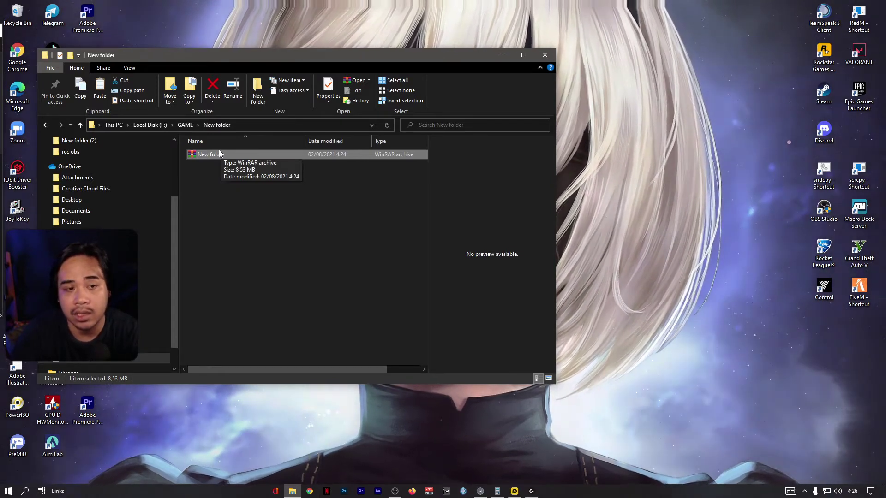
right_click(216, 154)
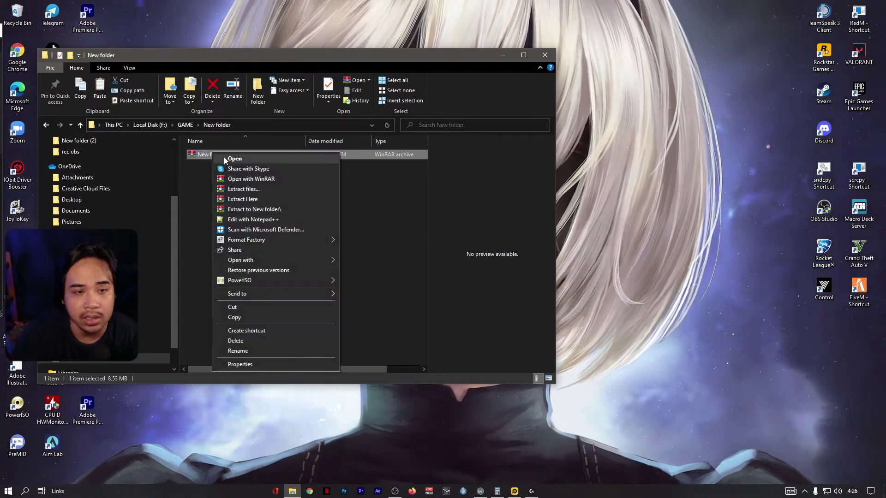
left_click(255, 199)
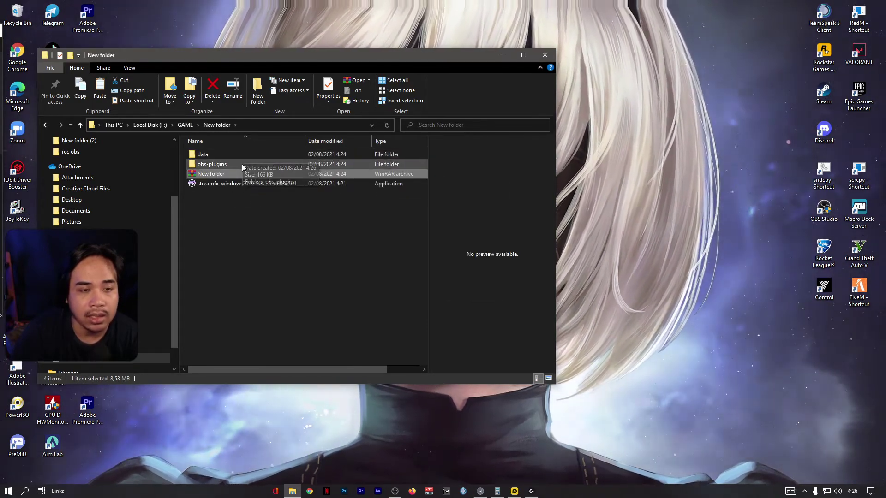
left_click(231, 207)
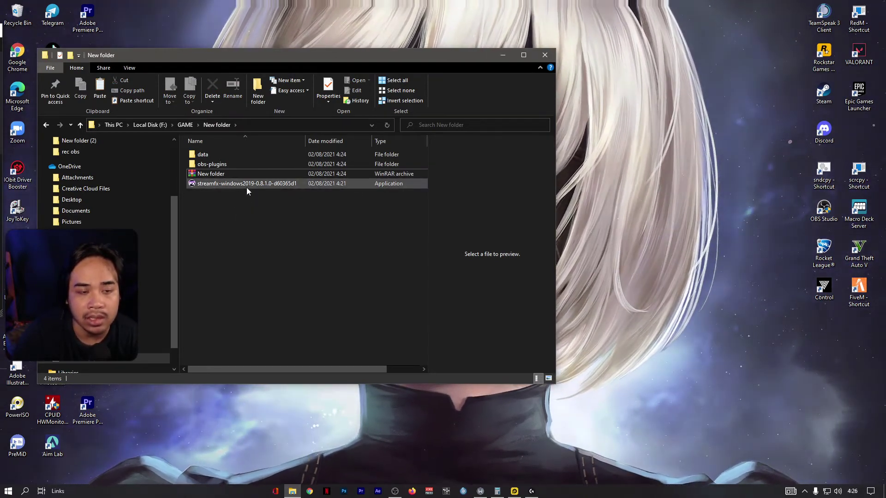
double_click(248, 184)
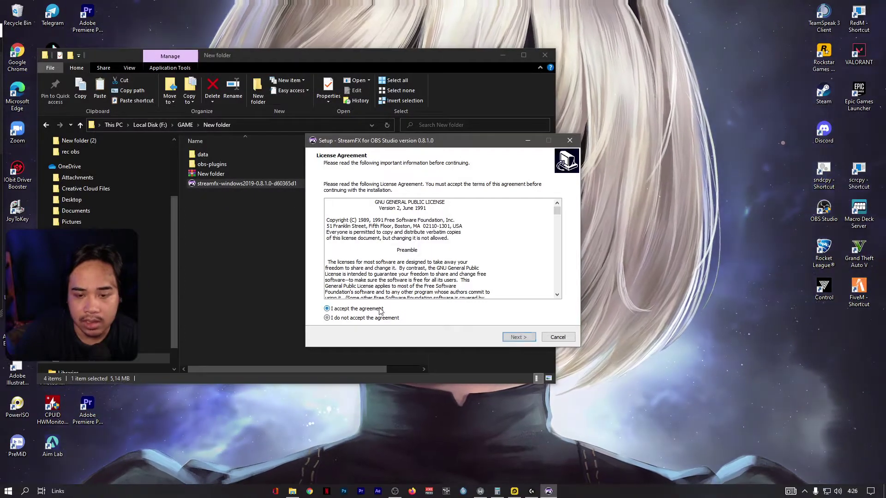
left_click(517, 338)
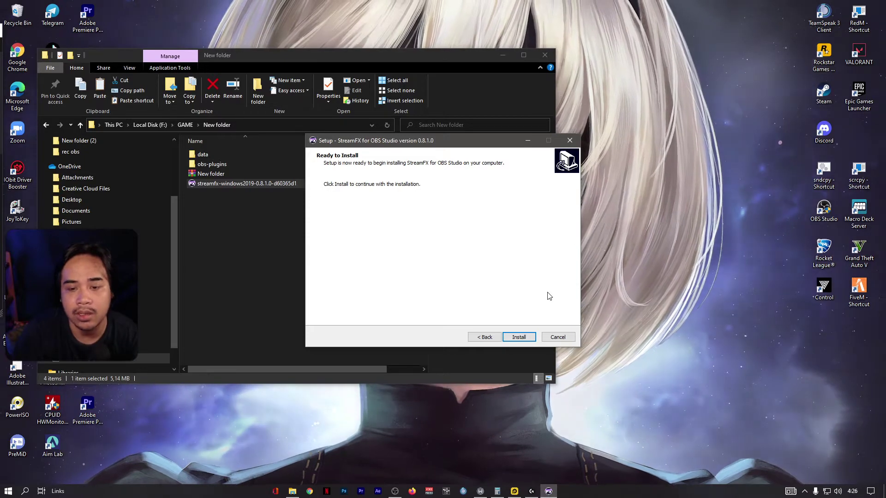
left_click(557, 338)
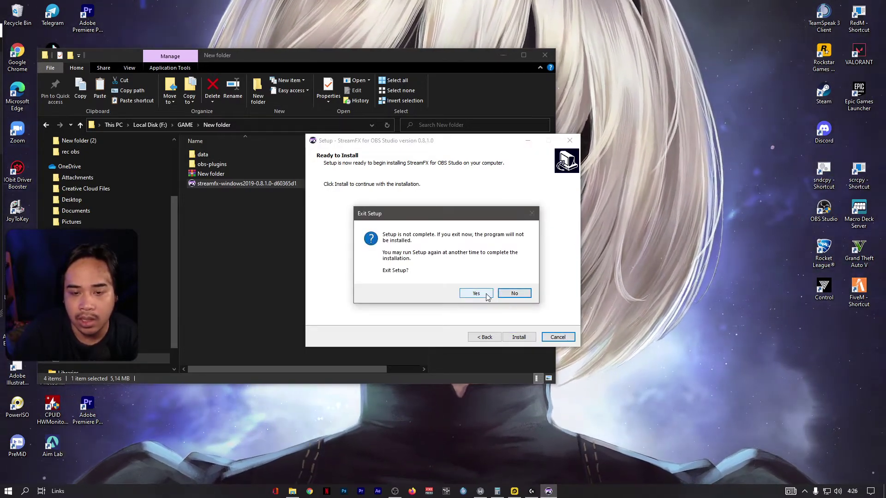
left_click(486, 294)
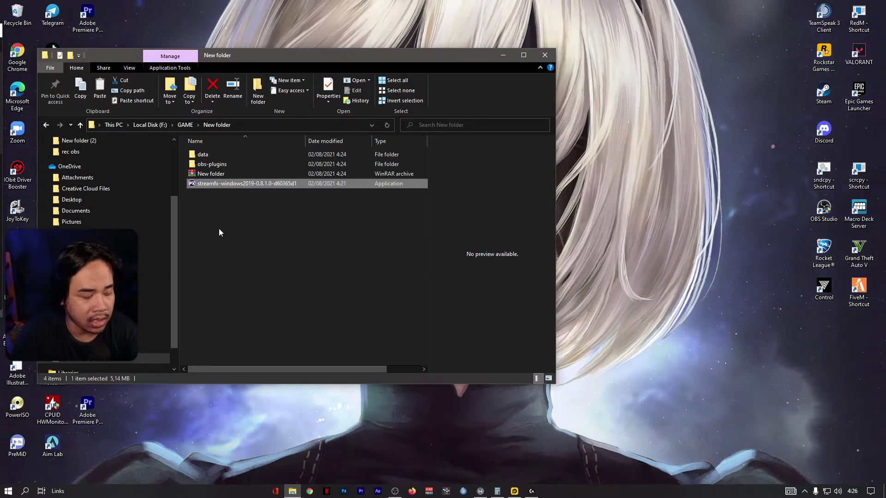
Step: Open C:\Program Files\obs-studio in a second File Explorer window and place it beside the extracted files' window
key("super+e")
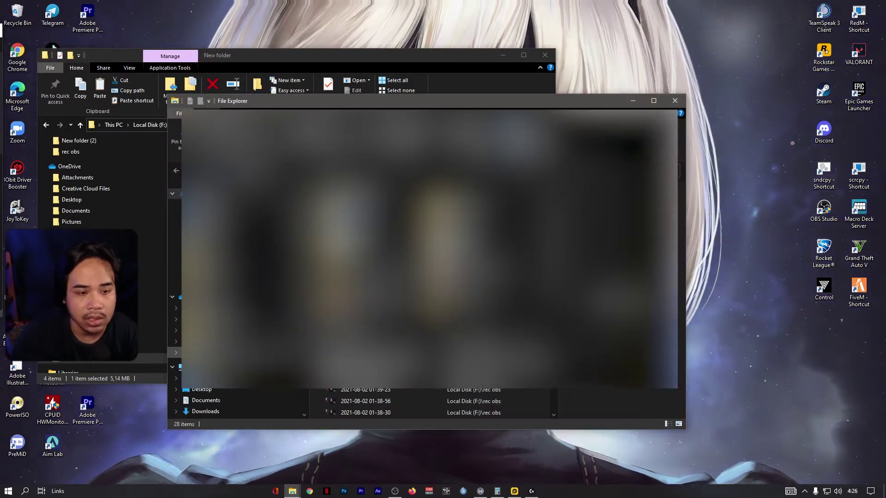
left_click(217, 366)
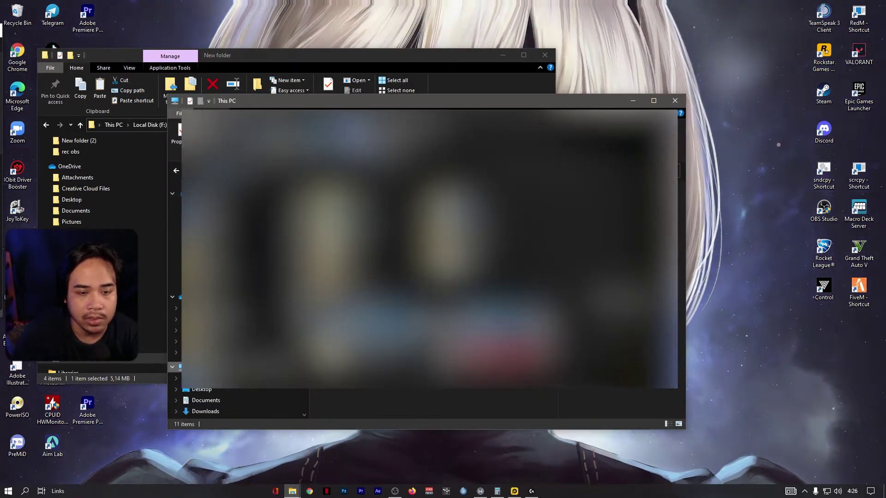
double_click(355, 323)
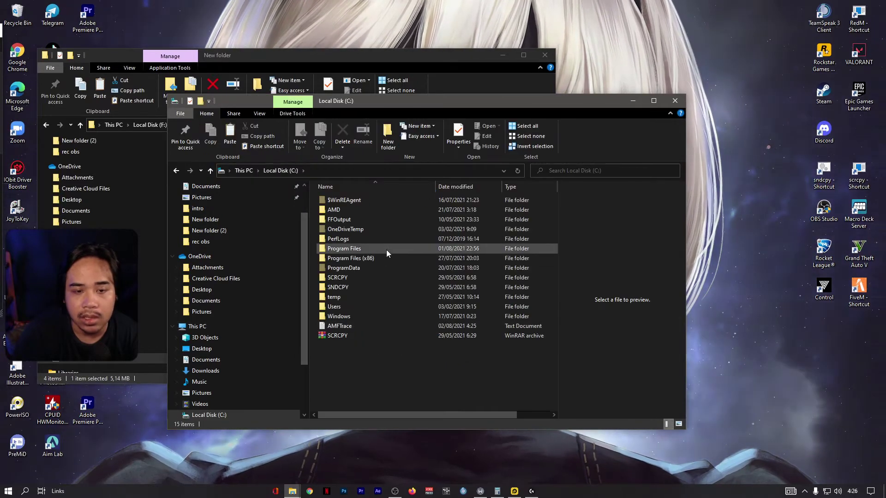
double_click(379, 250)
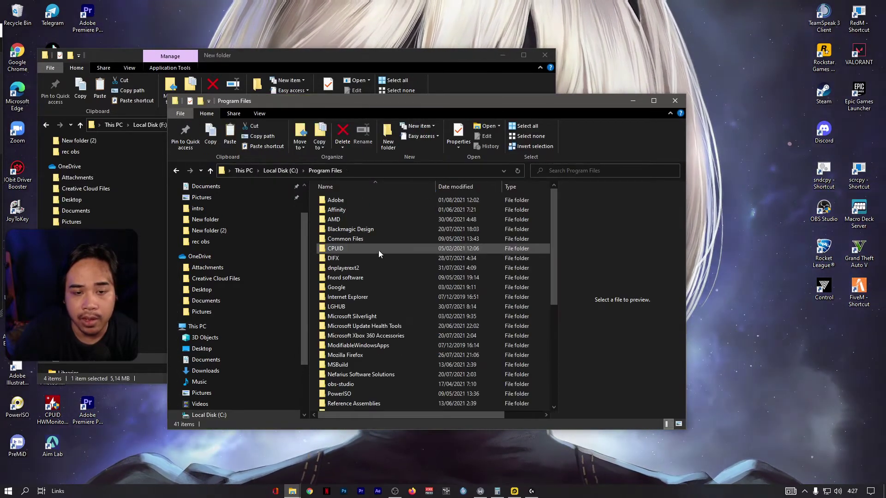
scroll(367, 304, "down", 2)
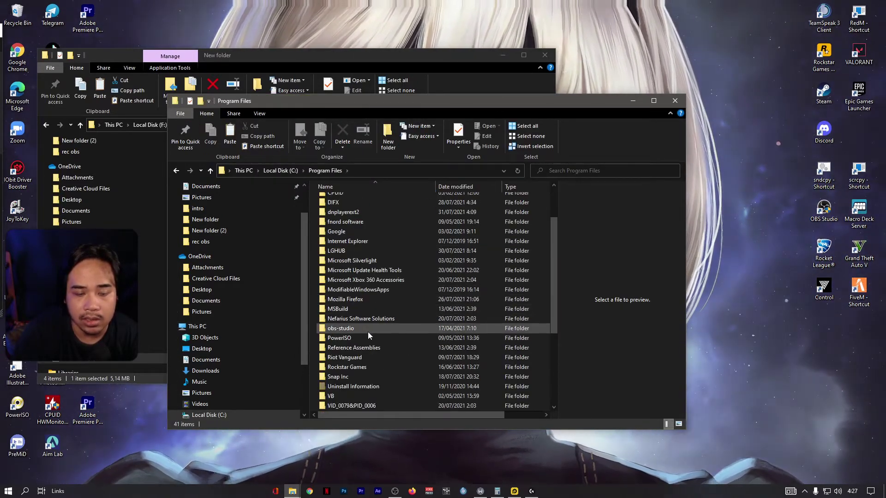
double_click(368, 334)
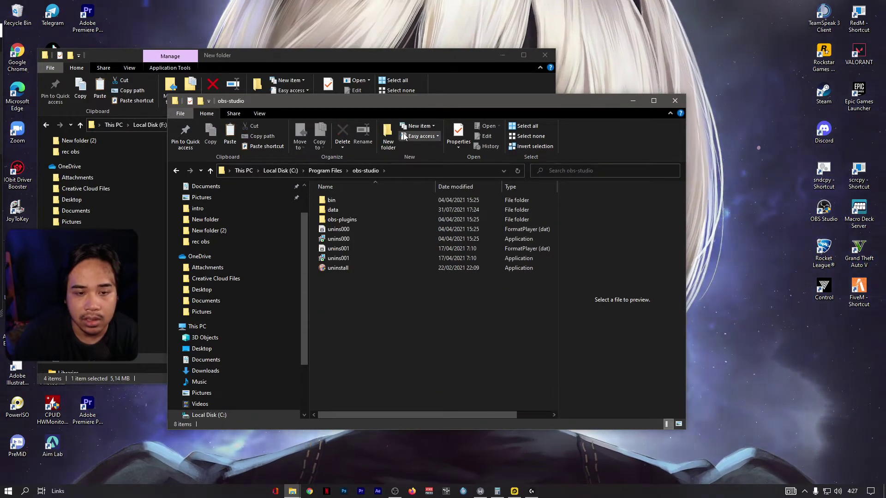
left_click_drag(408, 103, 603, 71)
left_click_drag(362, 137, 540, 139)
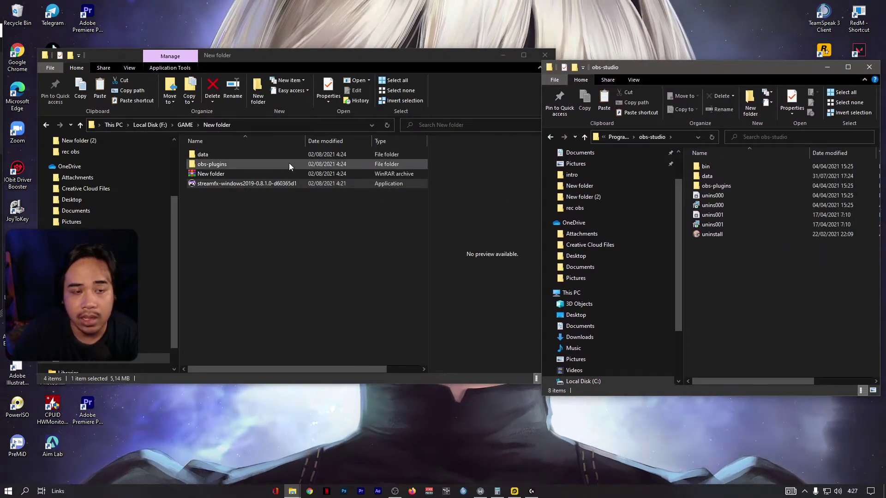
Step: Copy StreamFX.dll and StreamFX.pdb from the obs-plugins\64bit folder of the extracted files
double_click(230, 167)
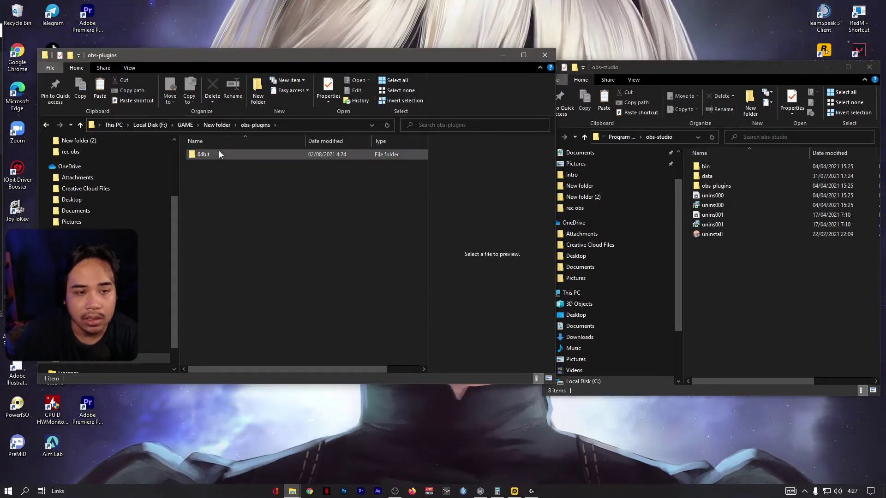
double_click(207, 157)
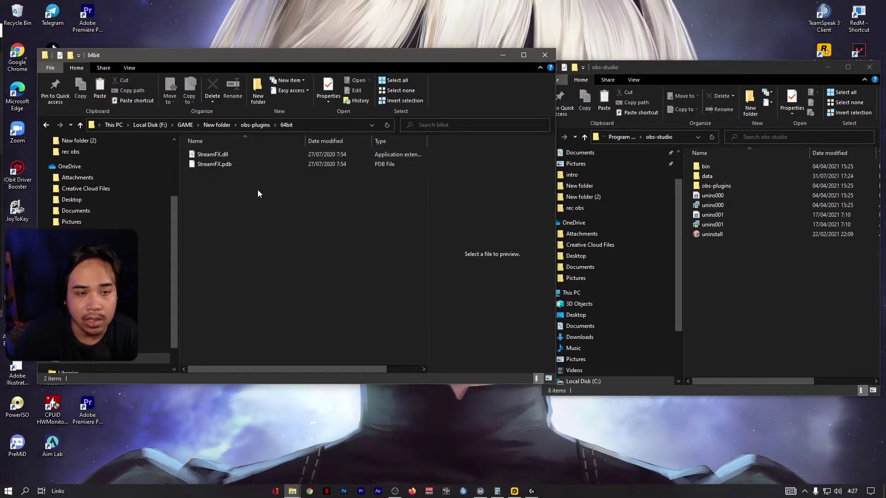
left_click_drag(278, 198, 222, 154)
right_click(222, 154)
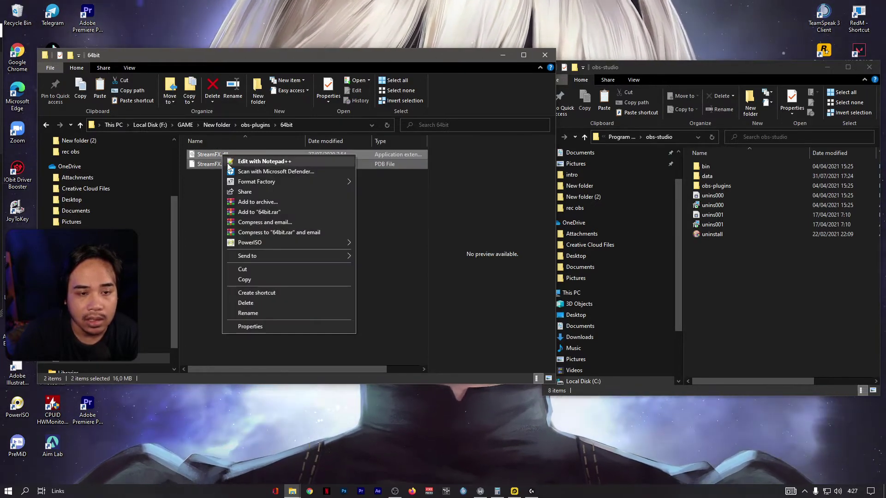
left_click(244, 279)
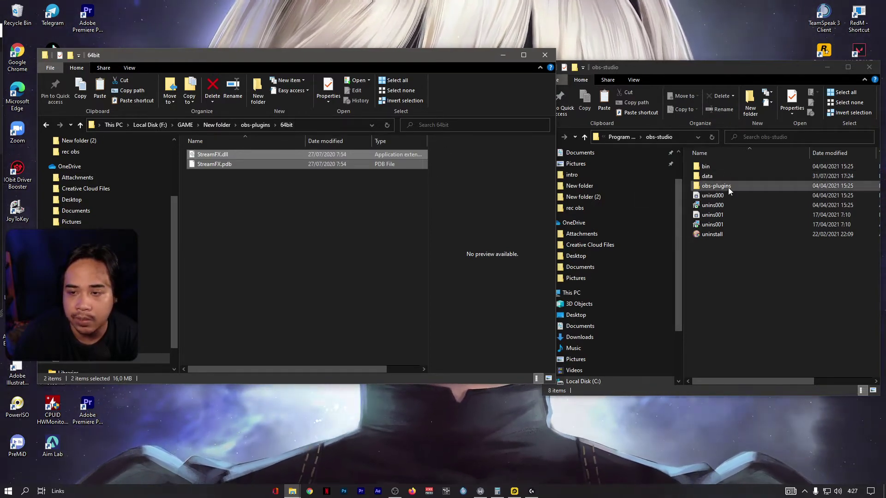
Step: Open the obs-plugins\64bit folder inside obs-studio and bring up the paste option for the copied StreamFX files
double_click(728, 187)
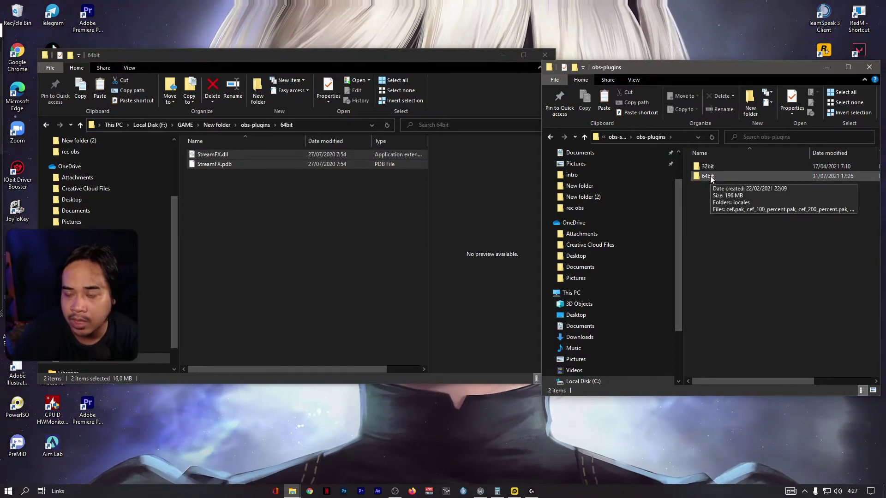
double_click(708, 176)
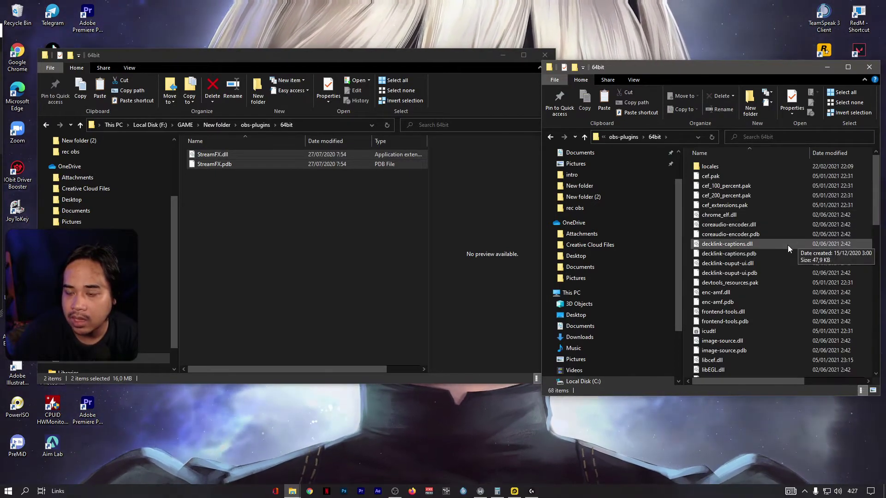
right_click(788, 246)
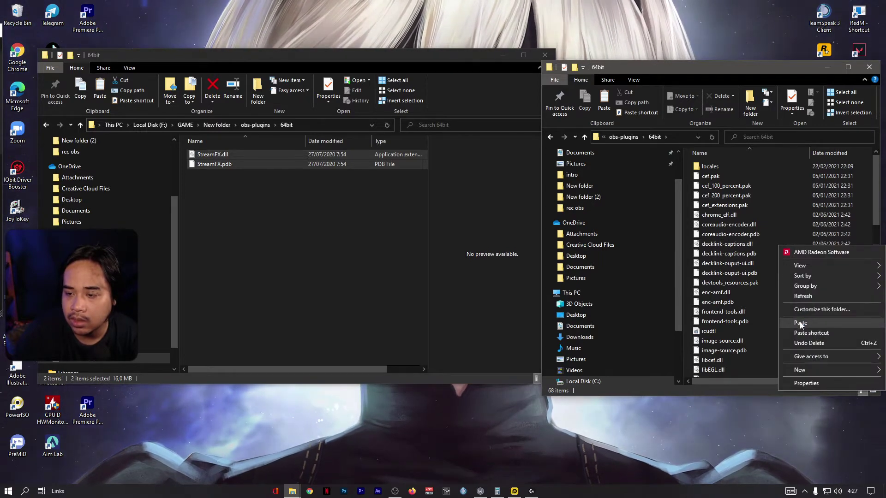
left_click_drag(280, 247, 395, 228)
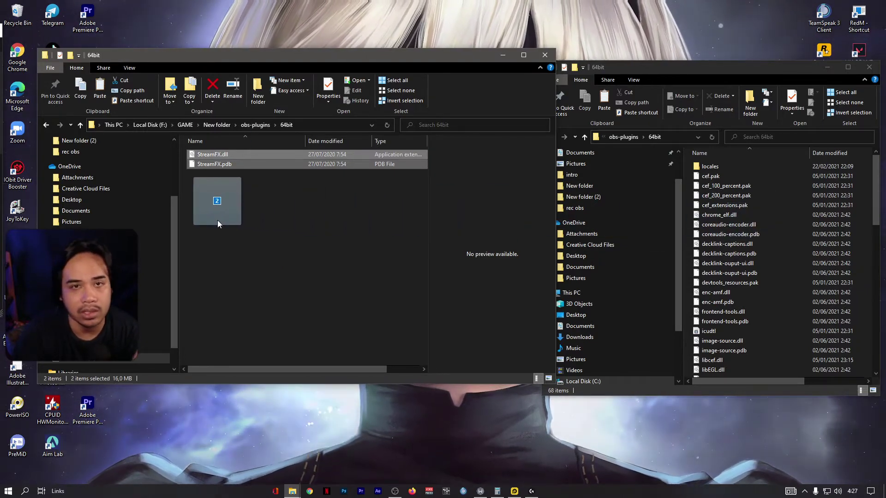
left_click_drag(218, 220, 218, 220)
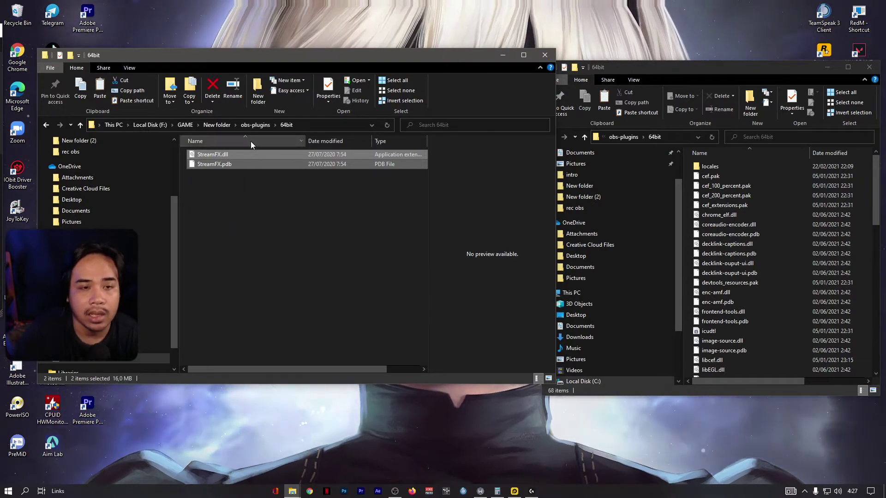
Step: Copy the StreamFX folder from data\obs-plugins in the extracted files
left_click(222, 127)
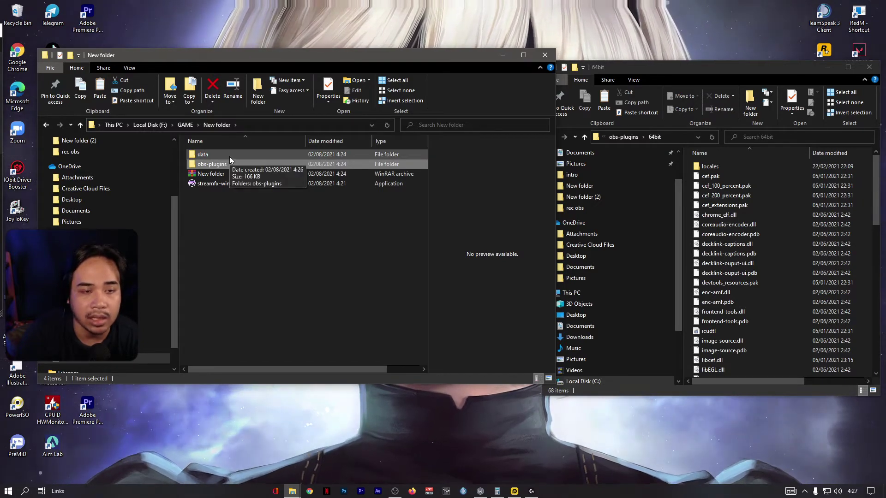
double_click(229, 157)
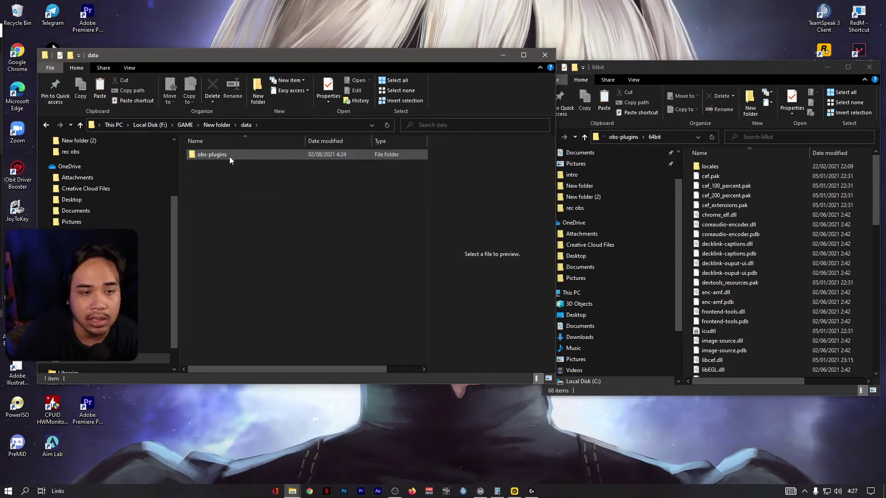
double_click(229, 157)
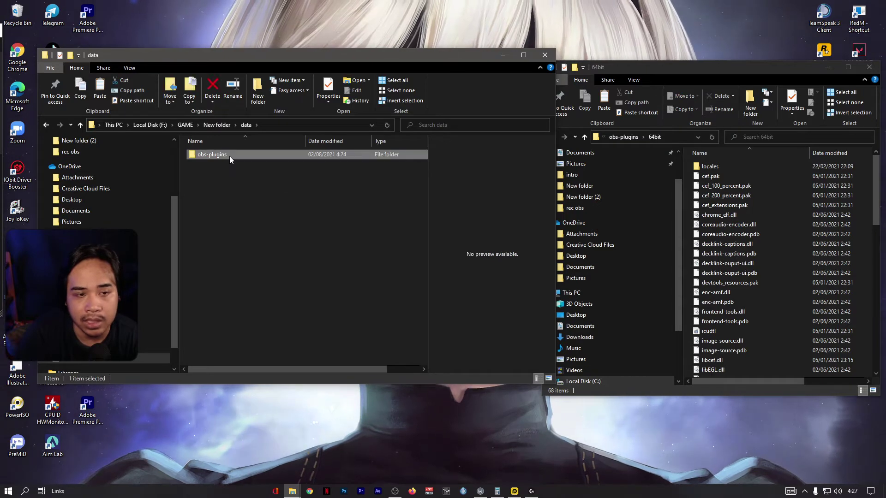
double_click(236, 155)
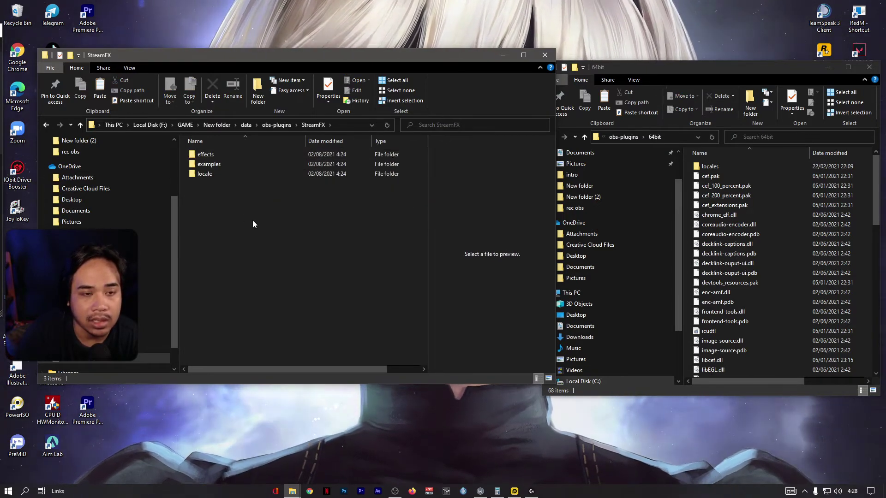
left_click(46, 125)
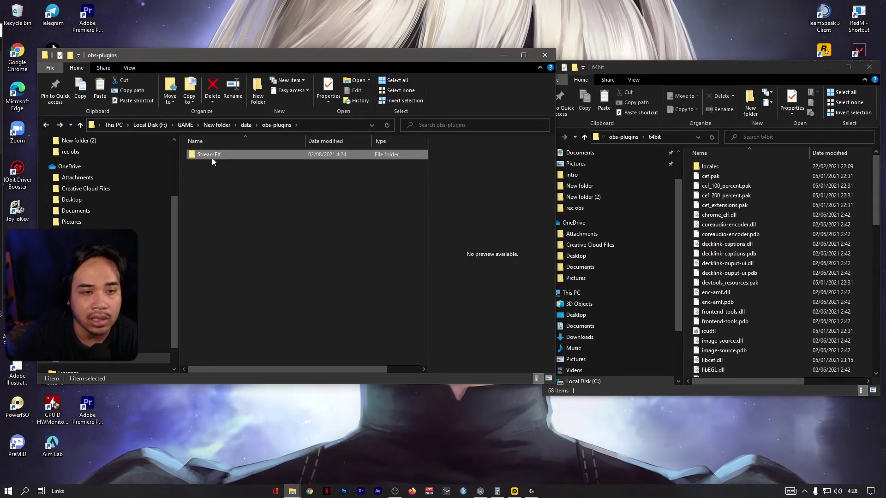
right_click(222, 155)
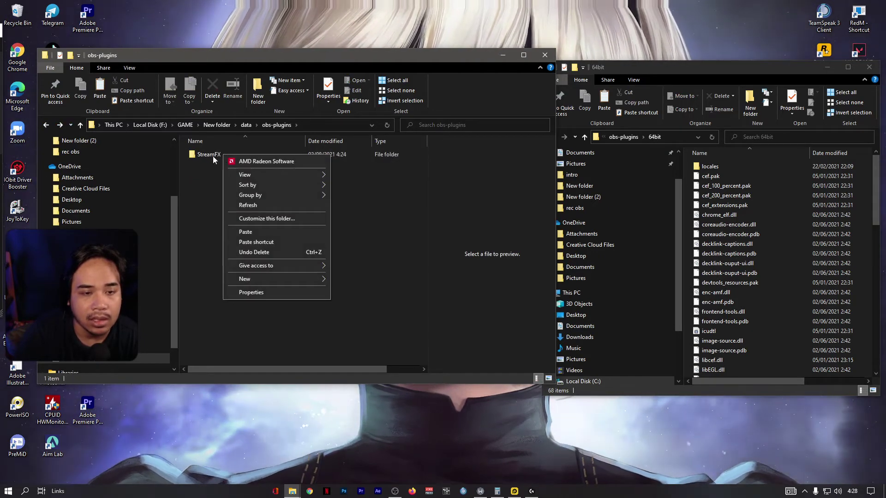
left_click(203, 169)
left_click(201, 157)
right_click(200, 157)
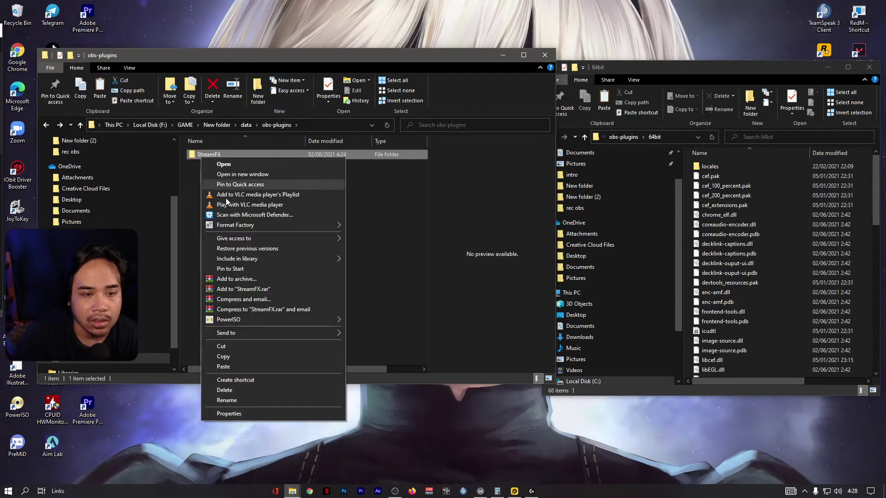
left_click(242, 357)
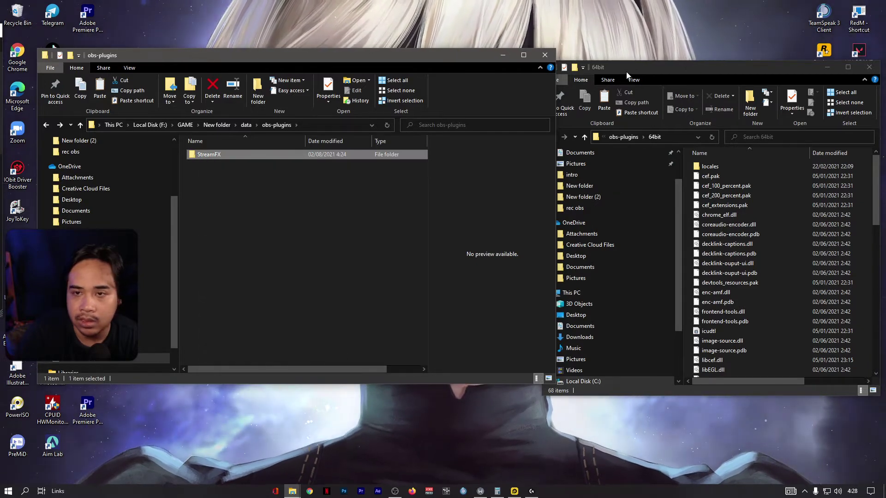
Step: Open the data\obs-plugins folder inside obs-studio in the second File Explorer window
left_click(626, 71)
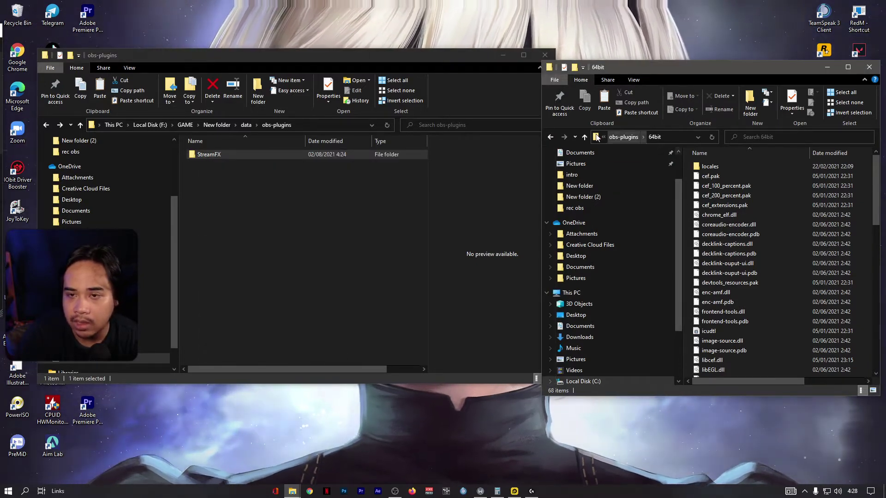
left_click(550, 135)
left_click(550, 136)
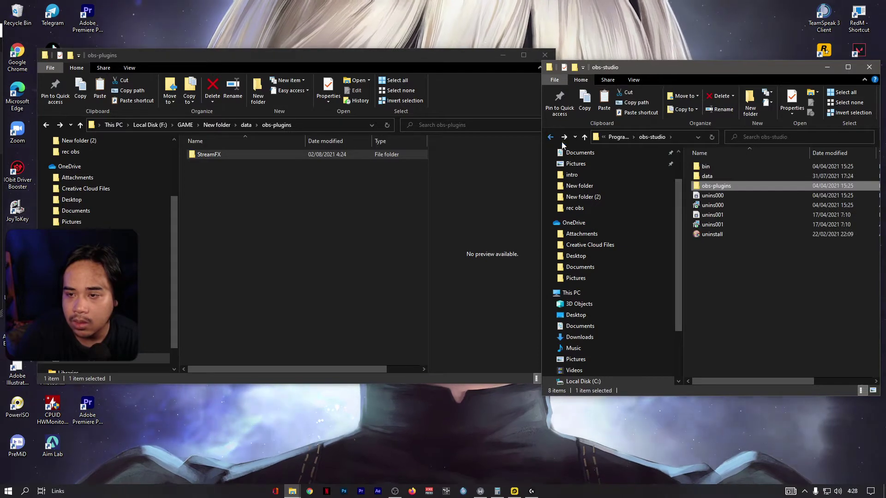
double_click(706, 175)
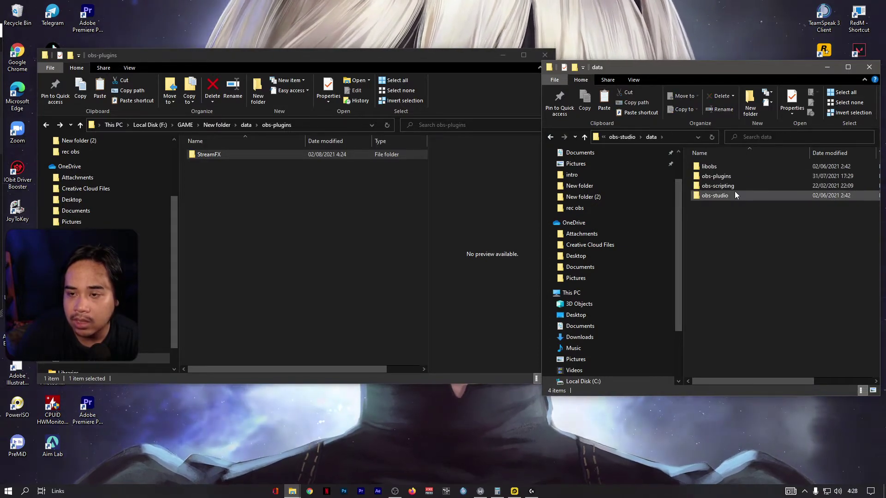
double_click(716, 177)
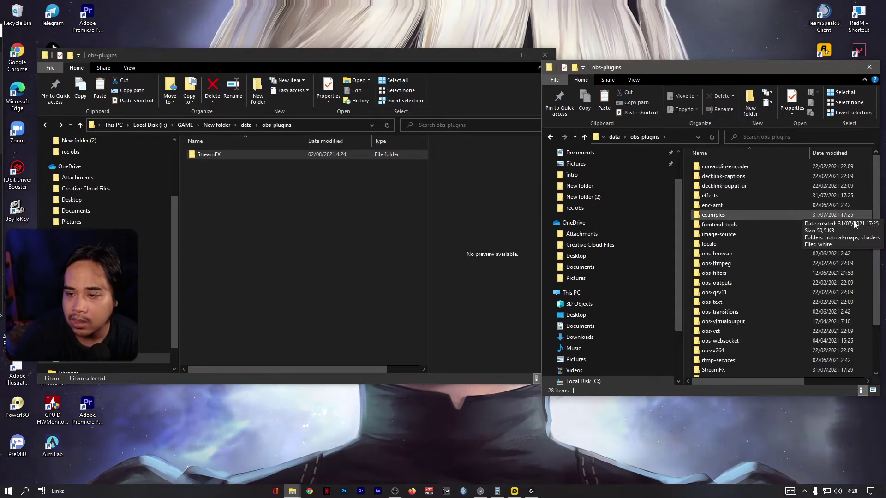
scroll(878, 247, "down", 2)
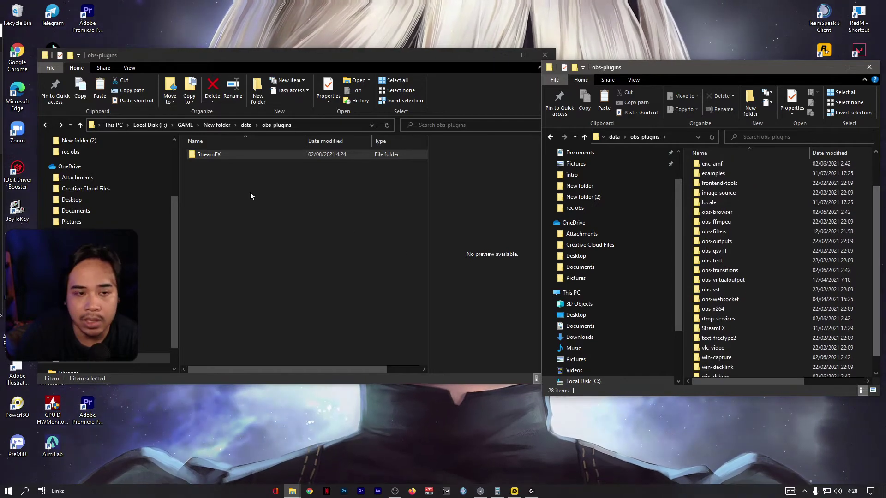
Step: Reopen data\obs-plugins in the extracted files from New folder and copy its StreamFX folder
left_click(246, 125)
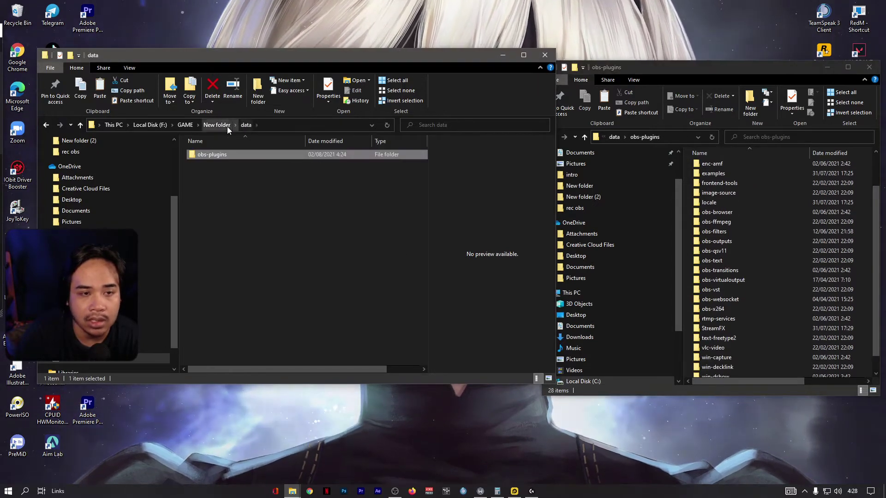
left_click(226, 125)
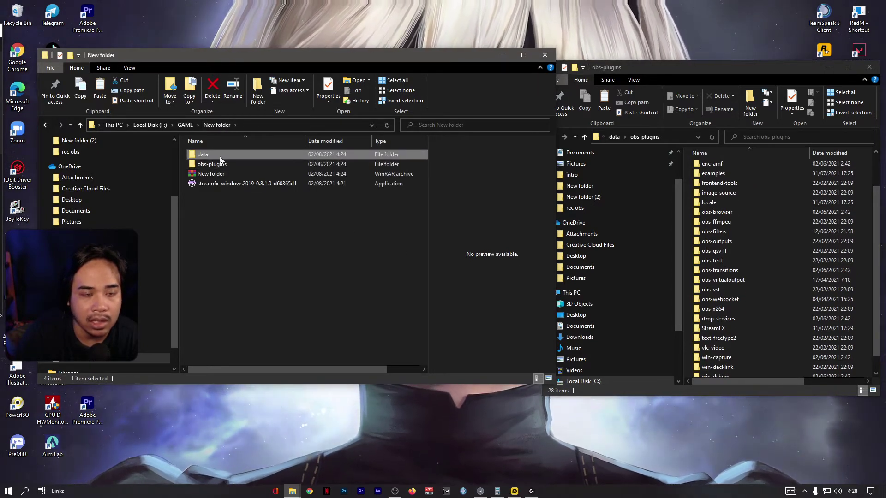
double_click(219, 157)
left_click_drag(255, 196, 217, 155)
double_click(218, 156)
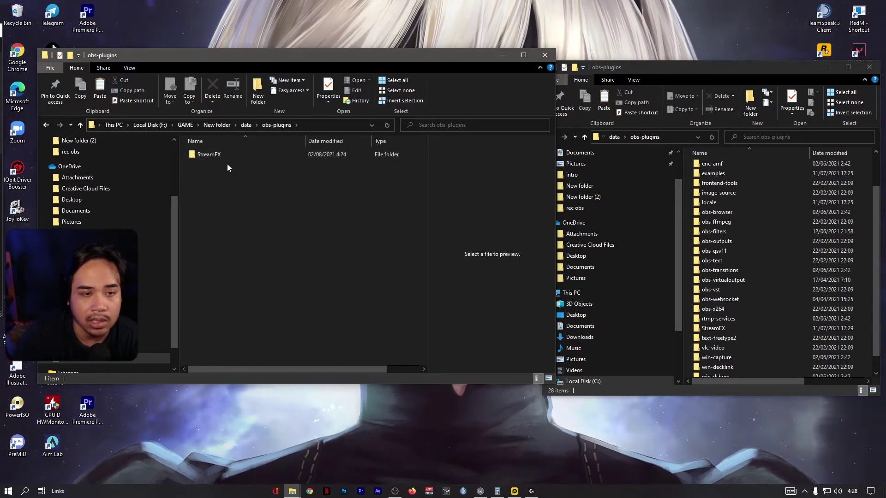
left_click(218, 155)
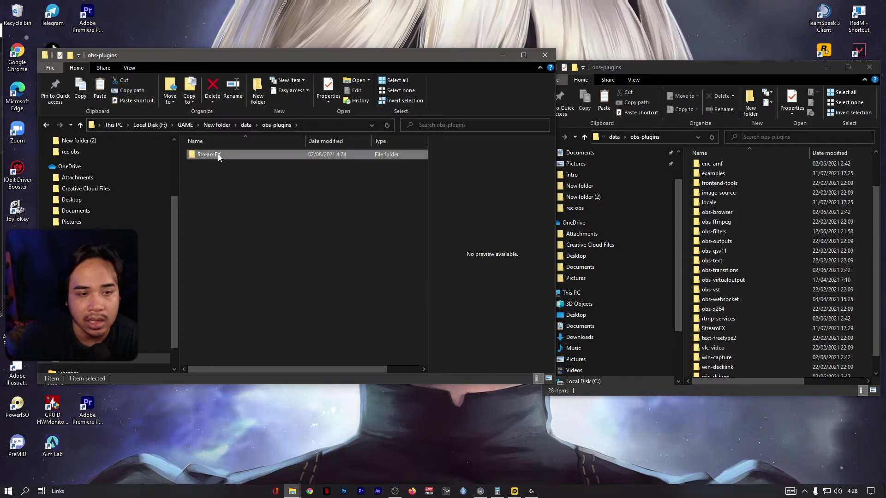
right_click(217, 154)
left_click(256, 354)
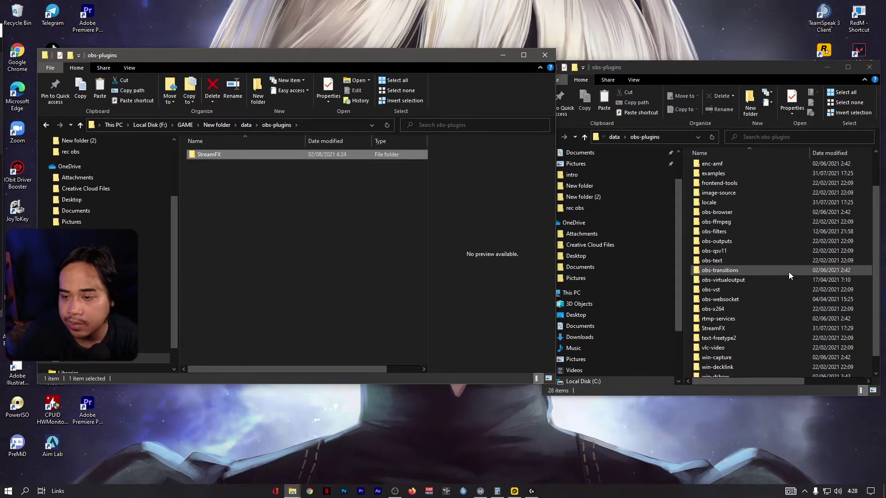
Step: Try to transfer the StreamFX folder into obs-studio's data\obs-plugins folder, then cancel the administrator permission request
left_click_drag(201, 156, 770, 220)
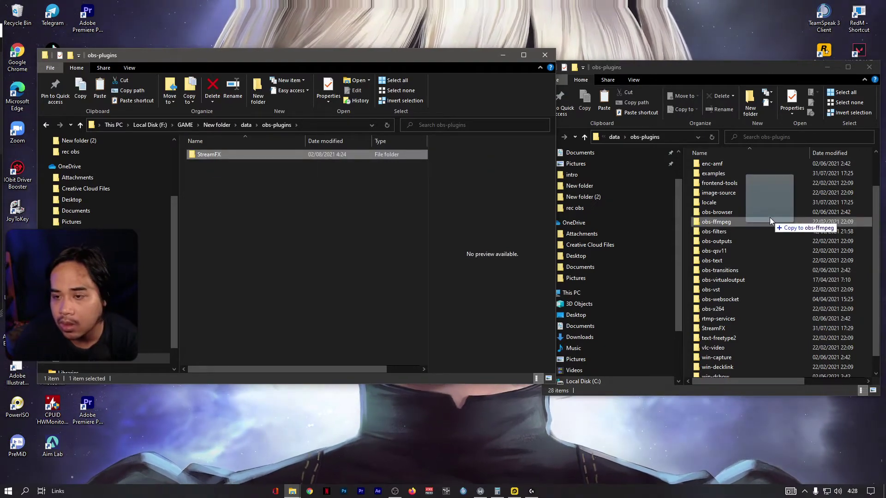
left_click_drag(770, 217, 767, 217)
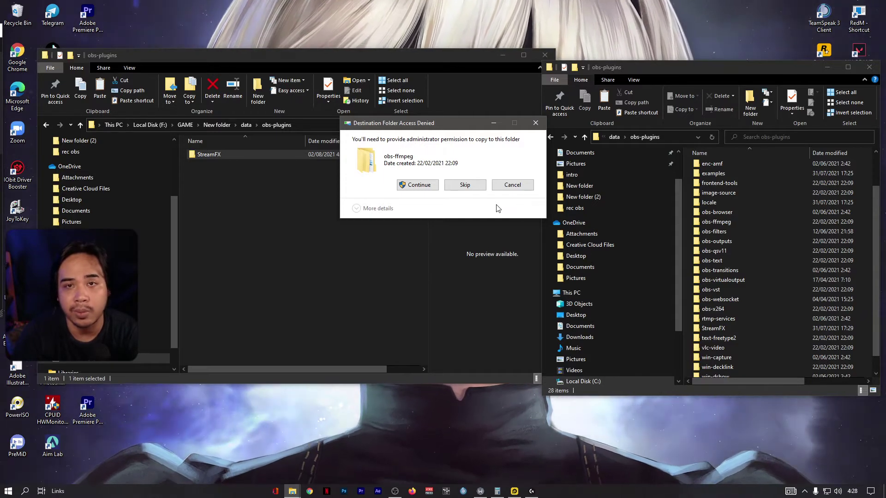
left_click(513, 185)
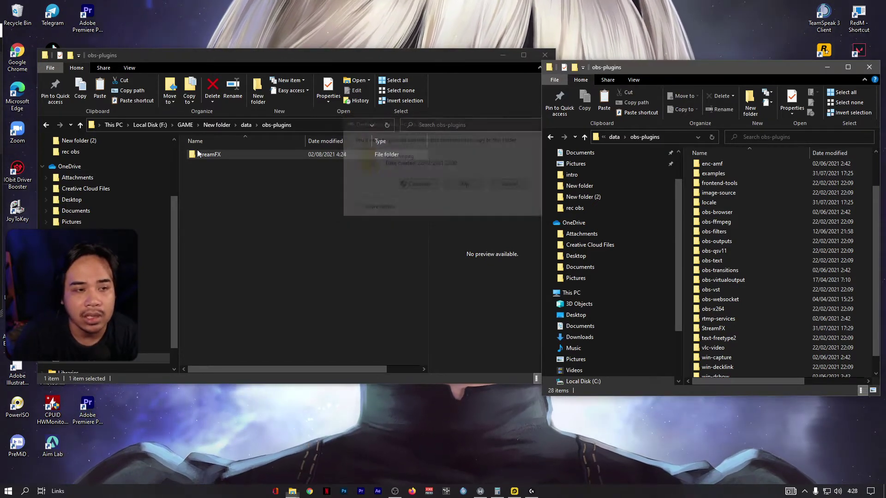
Step: Return to New folder, open obs-plugins\64bit in the extracted files, and copy StreamFX.dll and StreamFX.pdb
left_click(46, 125)
left_click(47, 125)
left_click(233, 197)
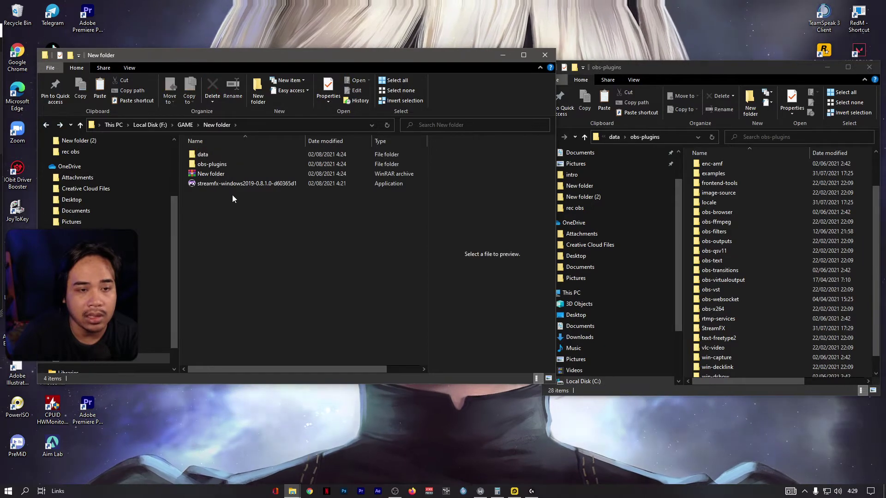
double_click(231, 165)
left_click(232, 156)
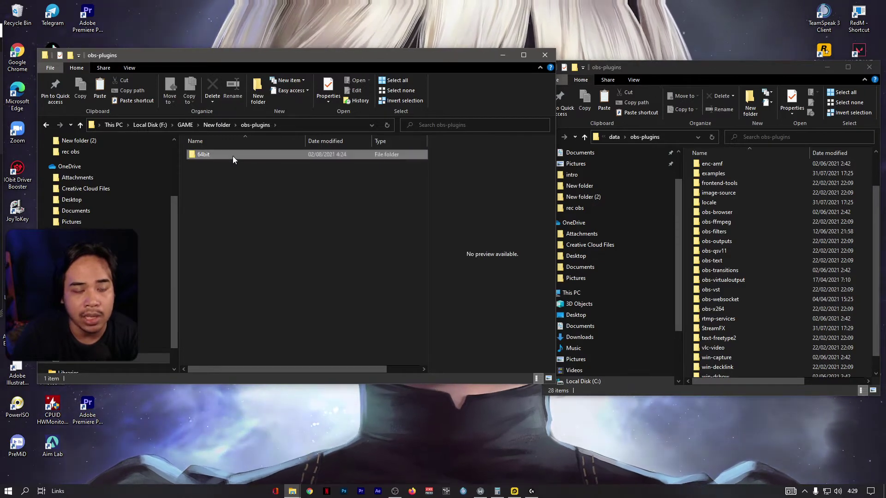
double_click(232, 156)
left_click_drag(331, 233, 221, 154)
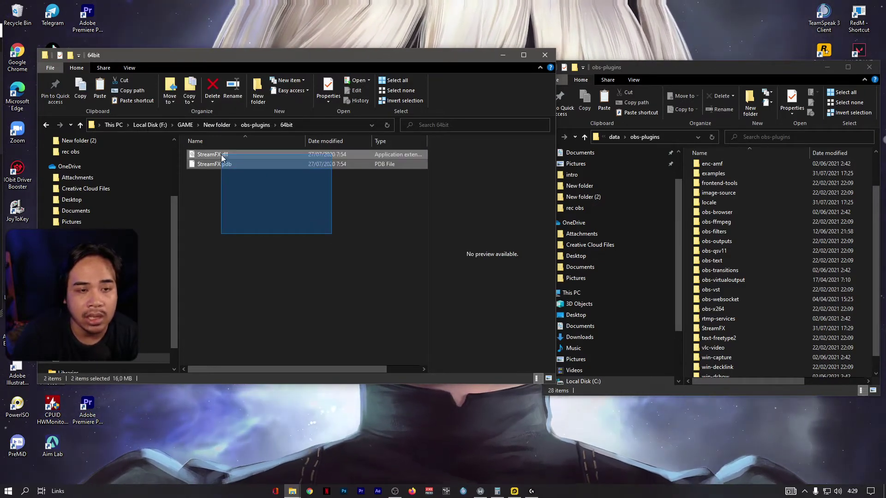
right_click(221, 154)
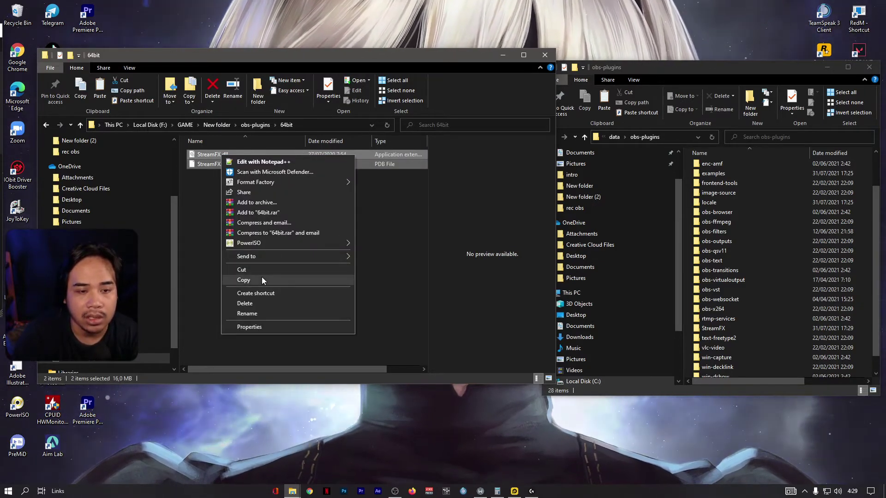
left_click(243, 280)
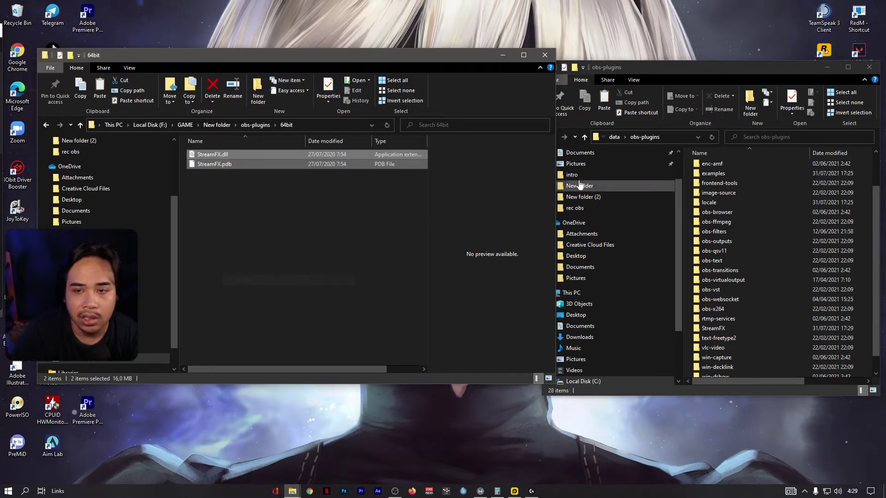
Step: Go to obs-plugins\64bit inside obs-studio and bring up the paste option for StreamFX.dll and StreamFX.pdb
left_click(613, 61)
left_click(551, 137)
left_click(551, 137)
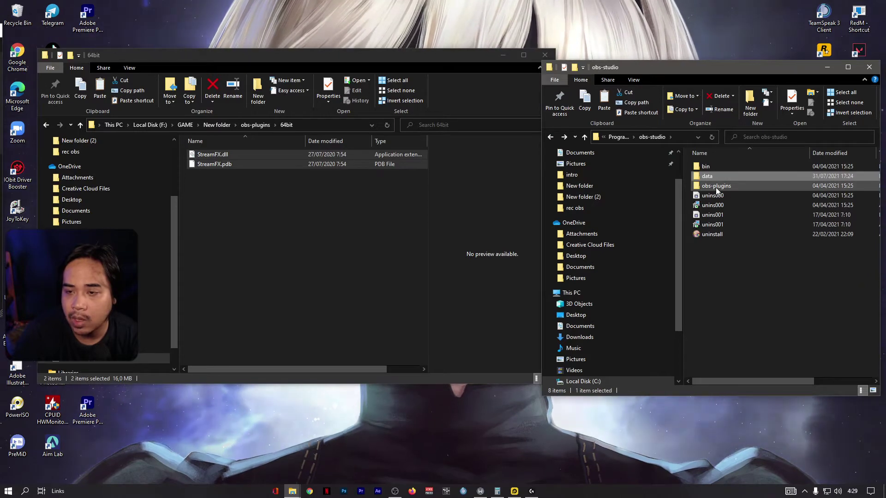
double_click(715, 187)
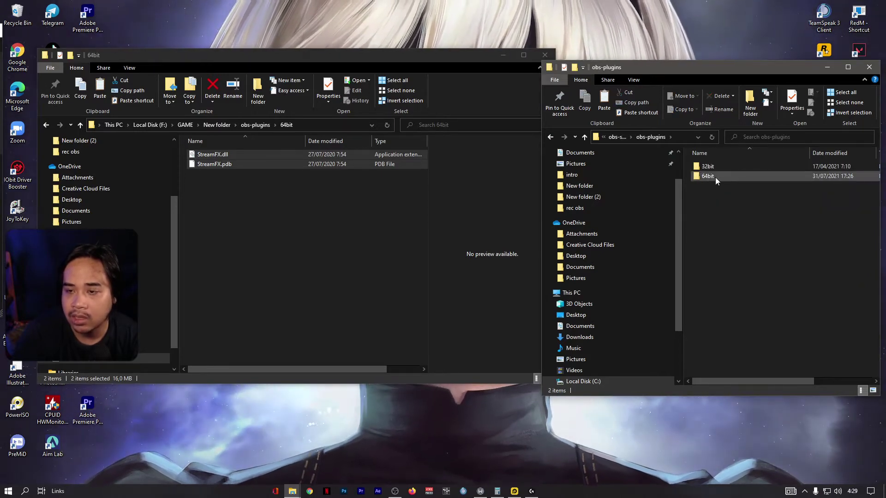
double_click(715, 178)
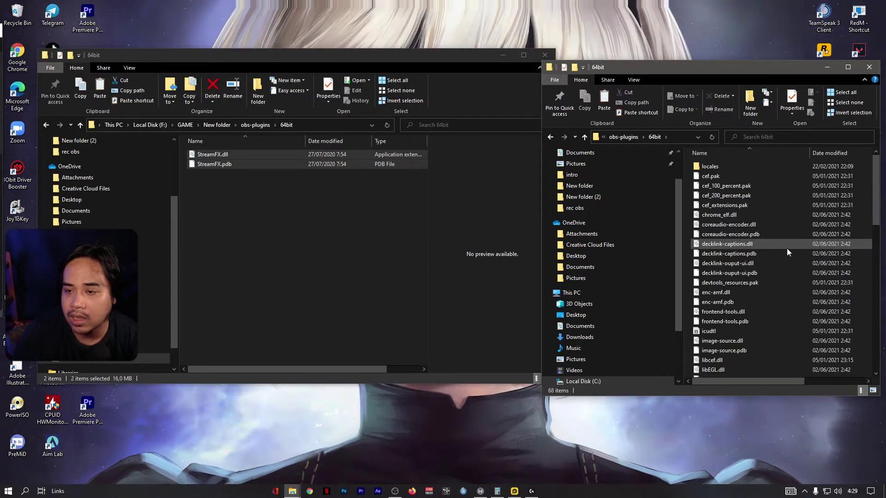
right_click(787, 249)
left_click_drag(278, 239, 238, 221)
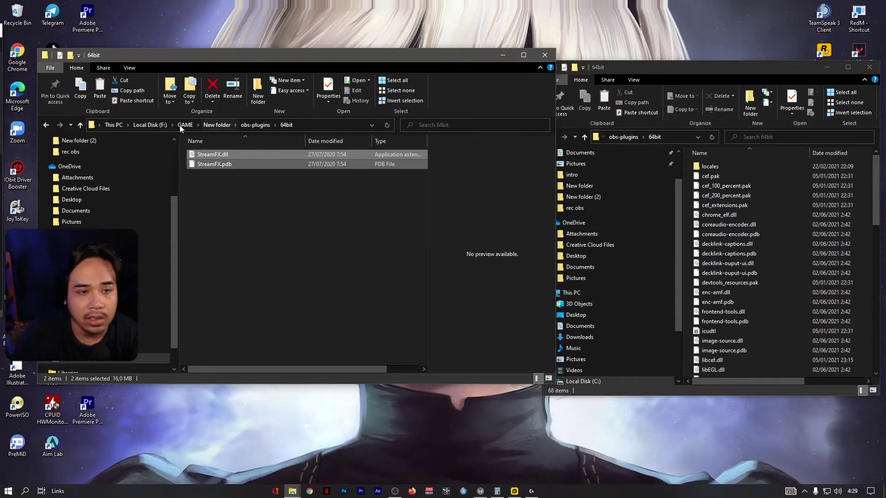
Step: Go back to New folder in the extracted files and copy the StreamFX folder from data\obs-plugins
left_click(47, 125)
left_click(48, 127)
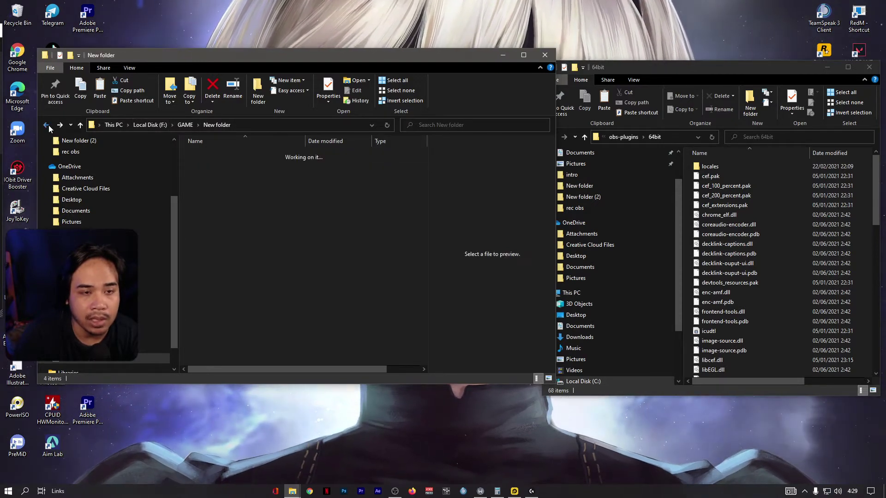
double_click(236, 157)
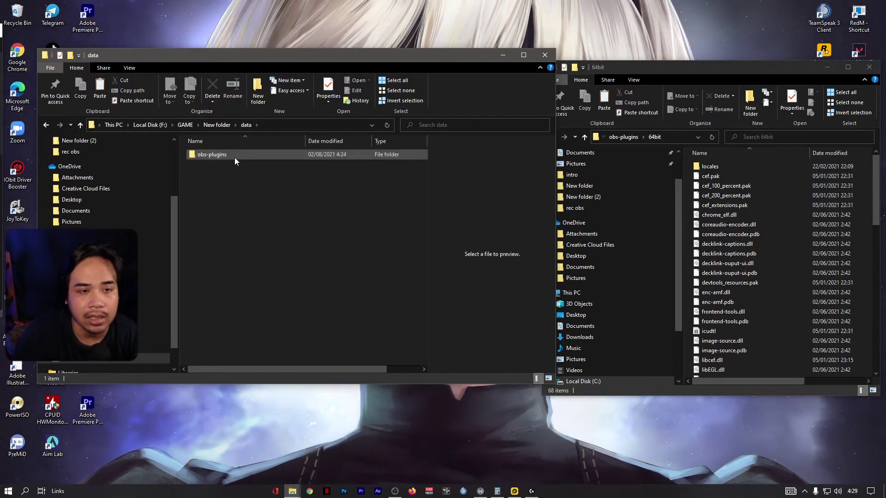
double_click(233, 157)
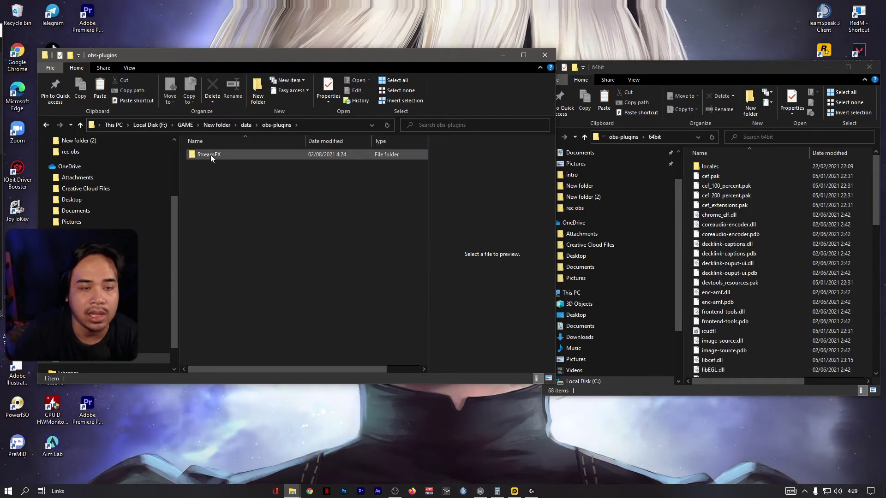
left_click(211, 154)
right_click(210, 154)
left_click(267, 352)
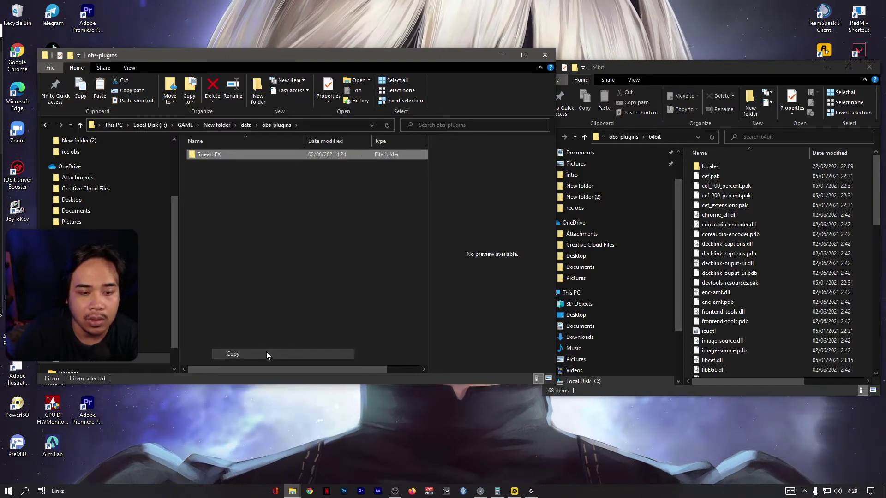
Step: Open data\obs-plugins inside obs-studio and try to transfer the StreamFX folder there, cancelling the copy
left_click(701, 71)
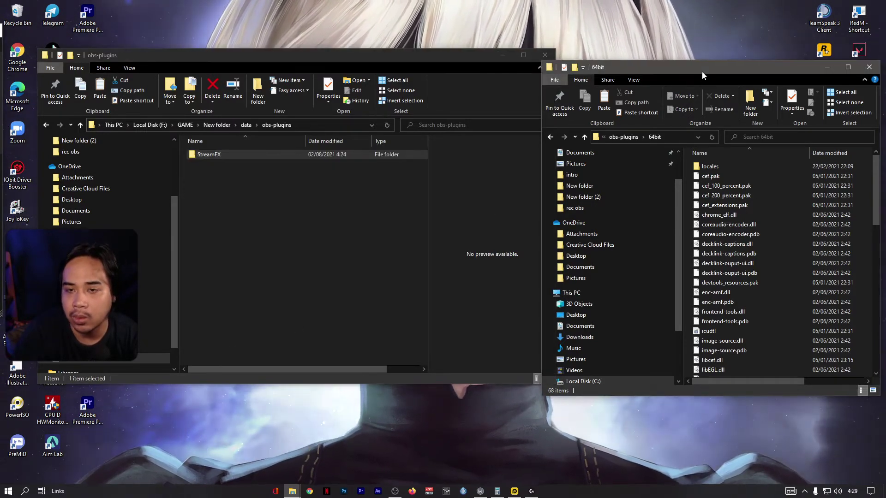
left_click(550, 137)
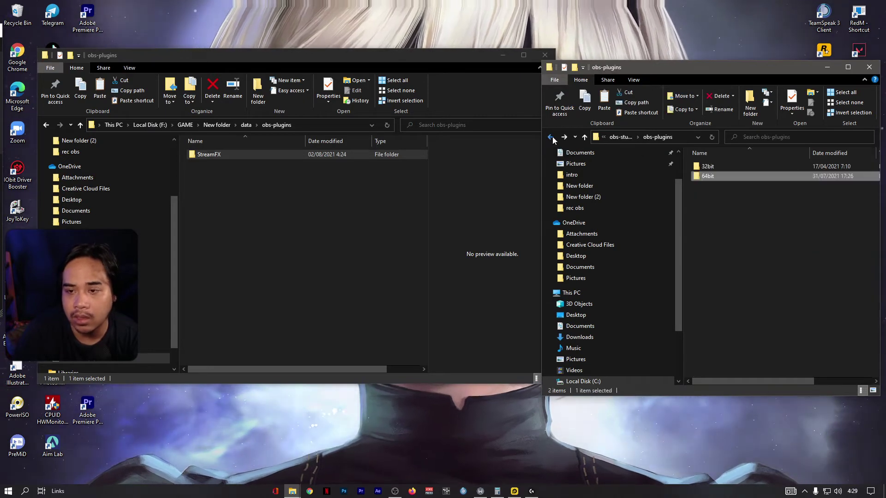
left_click(551, 137)
double_click(721, 176)
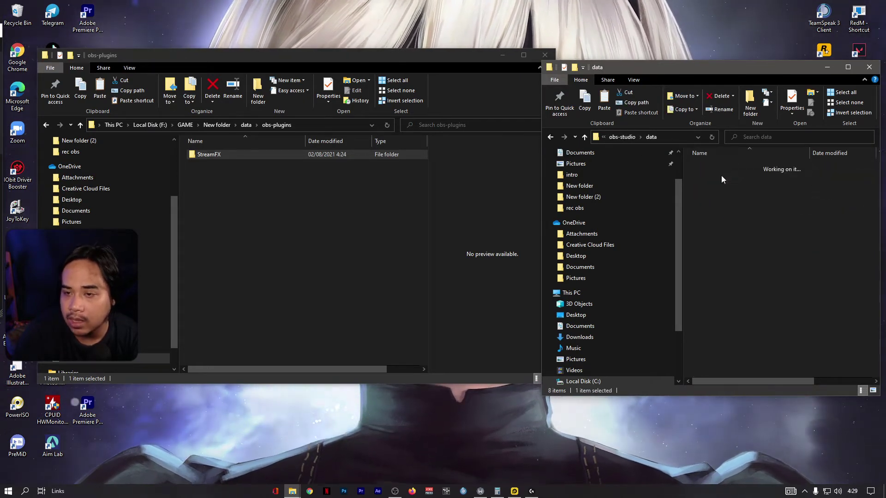
double_click(732, 176)
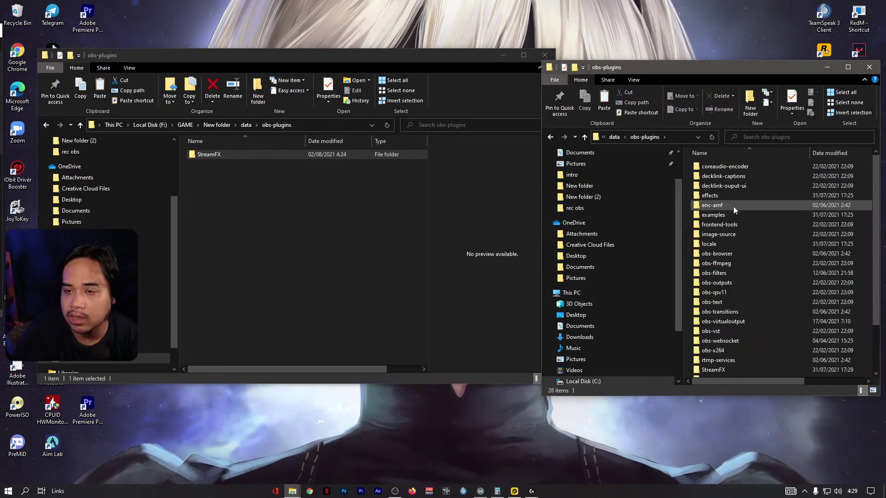
left_click_drag(206, 157, 778, 222)
left_click(511, 185)
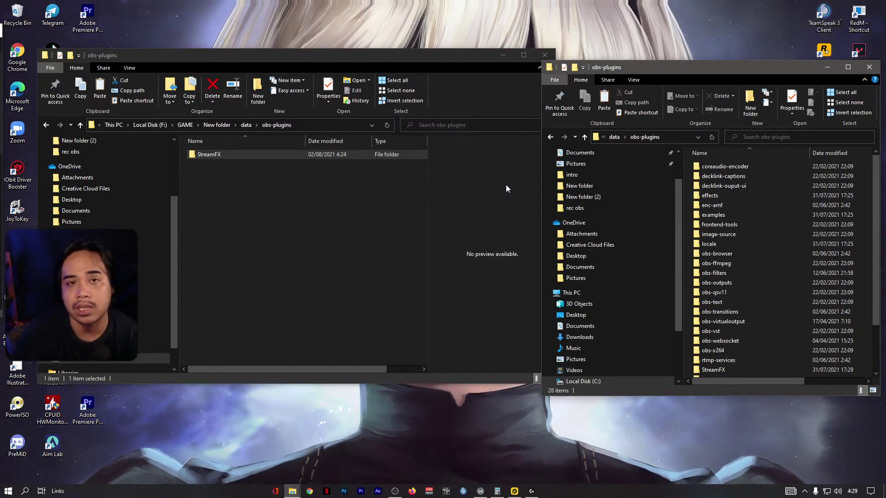
Step: Switch to OBS Studio and examine the StreamFX commands to check that the plugin is installed
key("alt+Tab")
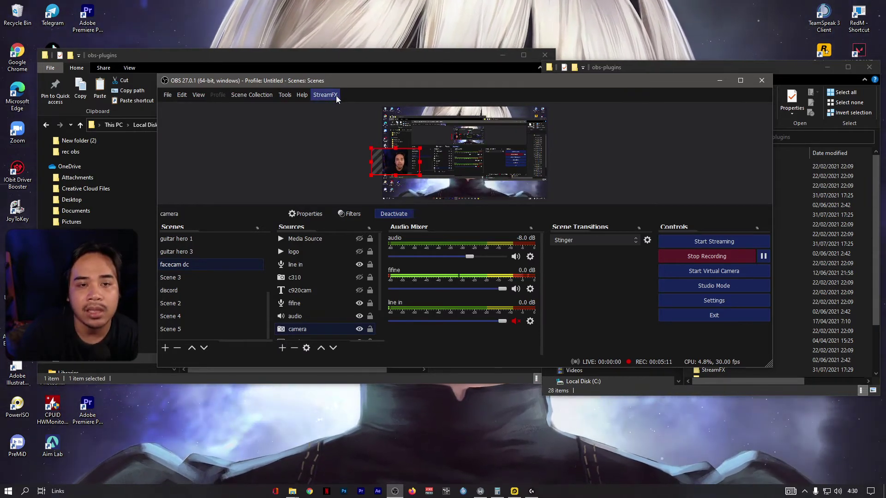
left_click(334, 96)
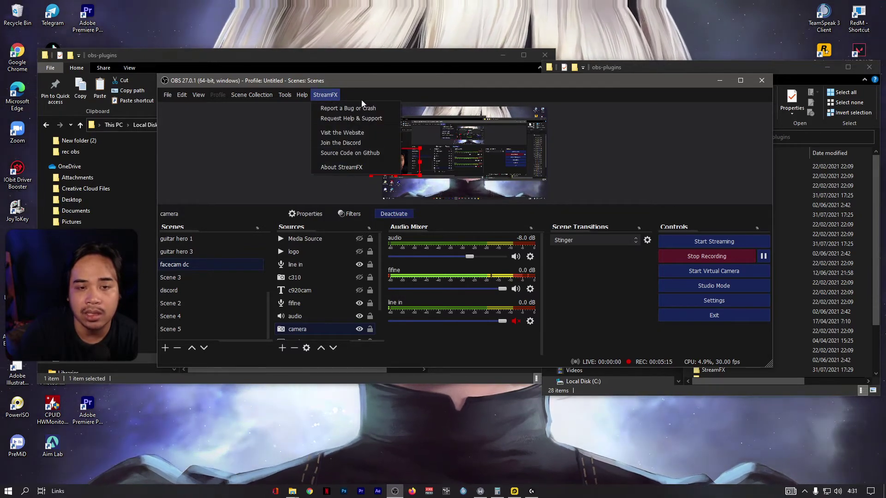
left_click(298, 129)
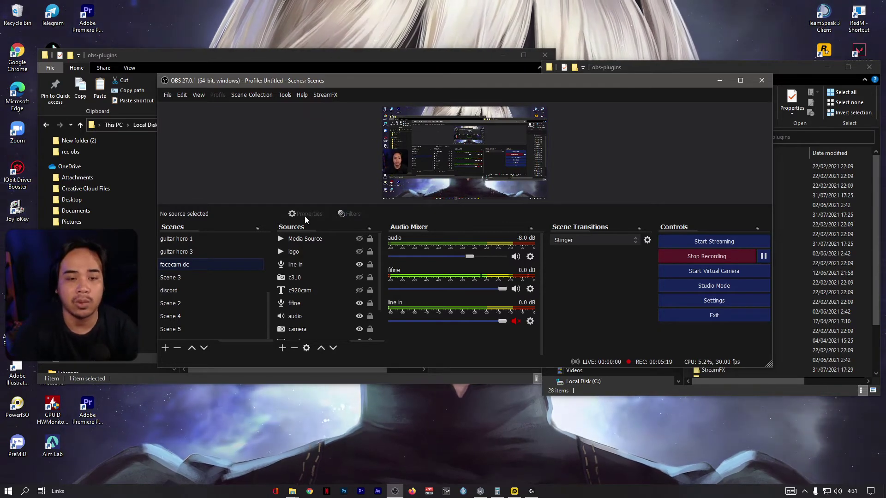
scroll(305, 293, "down", 1)
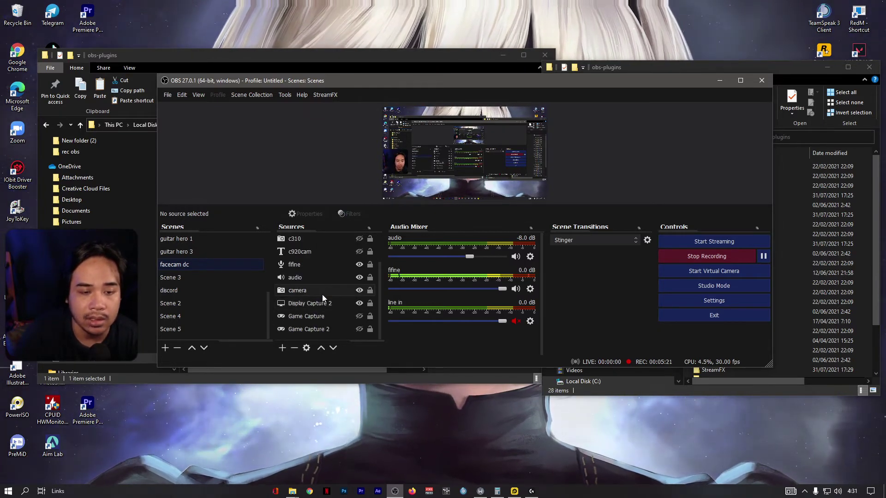
Step: Open the filters of the camera source and disable its Blur and Color Grading effect filters
left_click(317, 295)
right_click(317, 293)
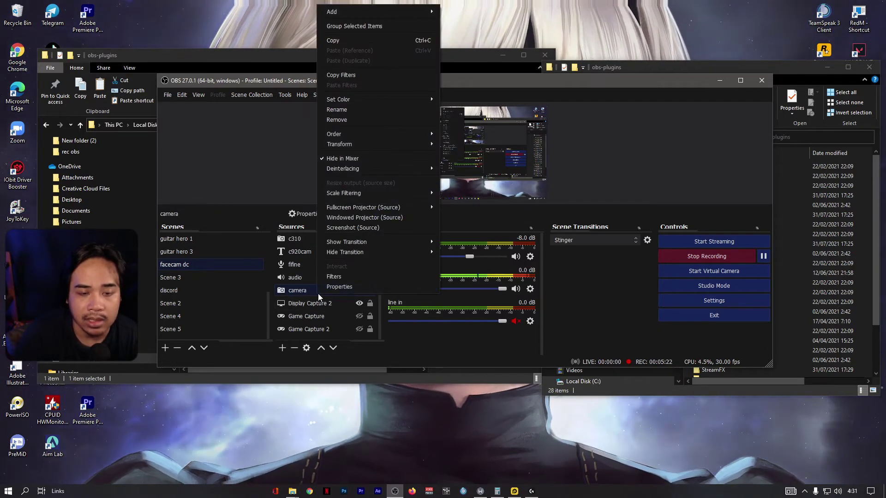
left_click(361, 275)
left_click_drag(544, 53, 494, 47)
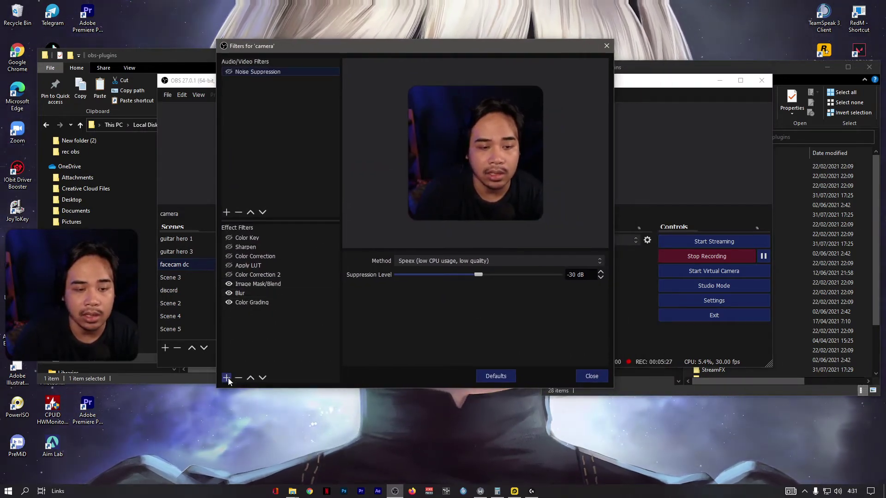
left_click(228, 293)
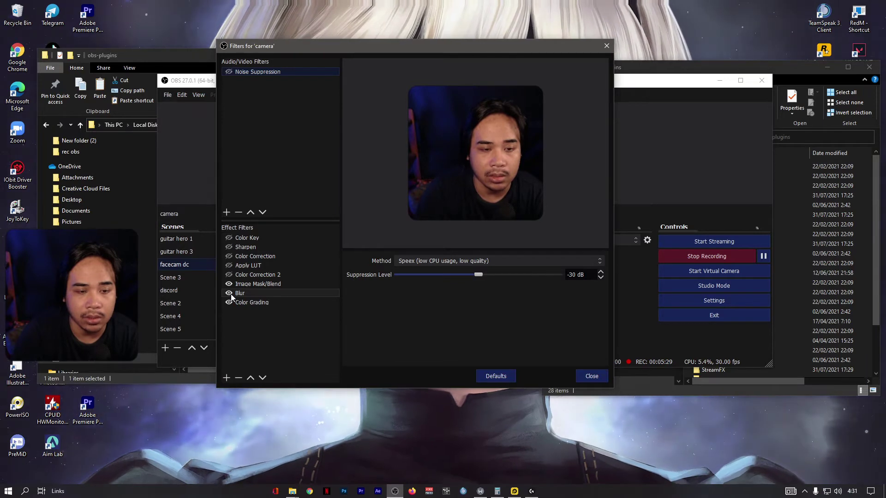
left_click(229, 302)
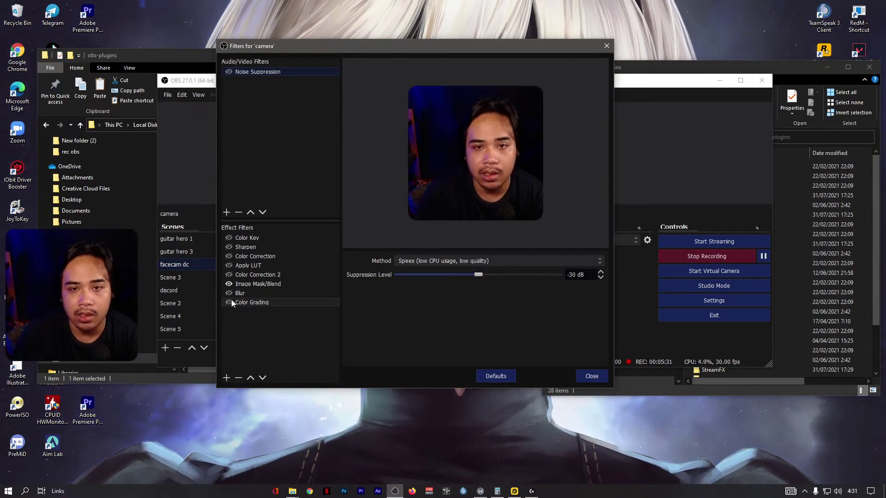
Step: Add a second Blur effect filter to the camera source, keeping the suggested name
left_click(226, 378)
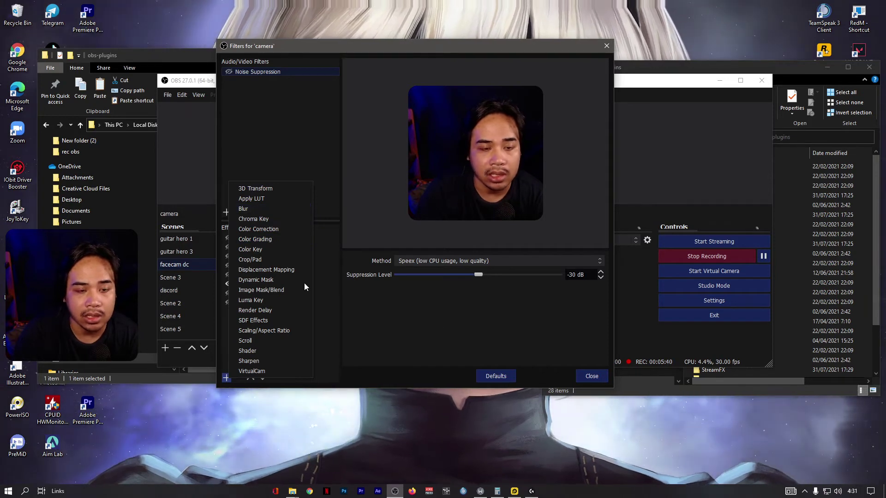
left_click(281, 212)
left_click(402, 231)
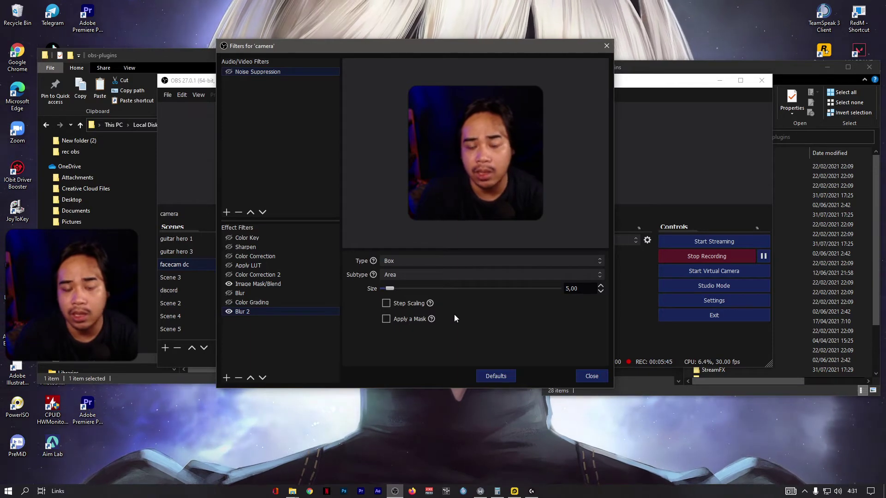
Step: Enable Apply a Mask on the new blur filter, review the Region mask settings, and turn the mask off again
left_click(386, 319)
scroll(383, 318, "down", 3)
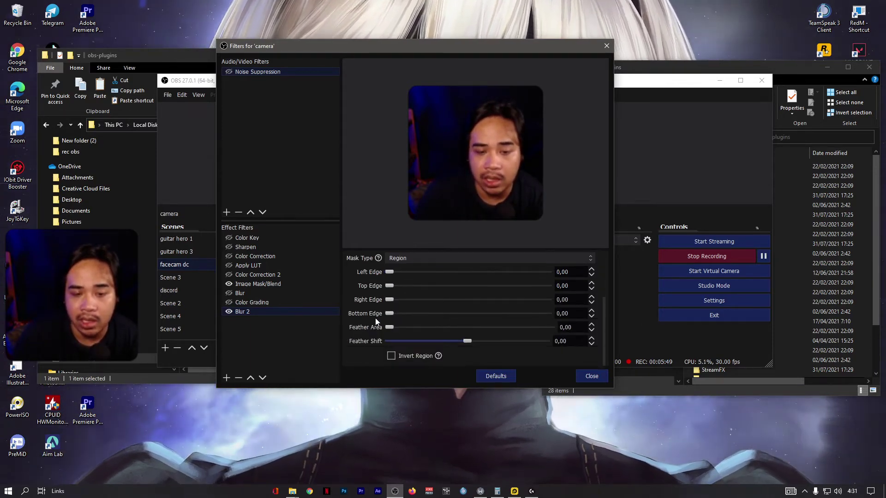
scroll(376, 322, "up", 3)
left_click(392, 320)
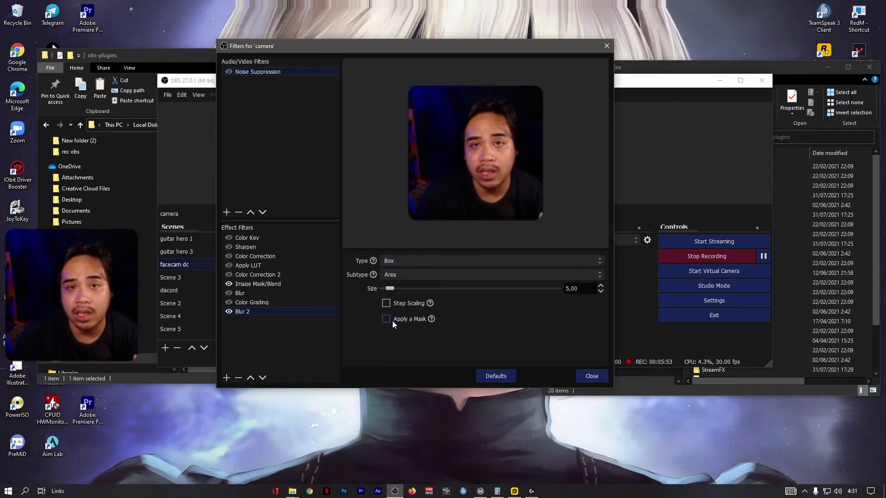
Step: Disable Blur 2 and enable the original Blur and the first Color Correction effect filters, showing the Blur settings
left_click(229, 293)
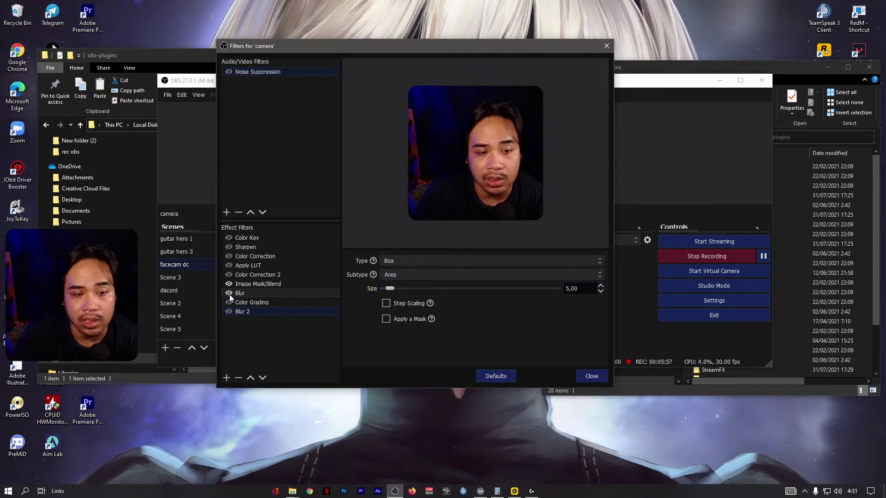
left_click(245, 294)
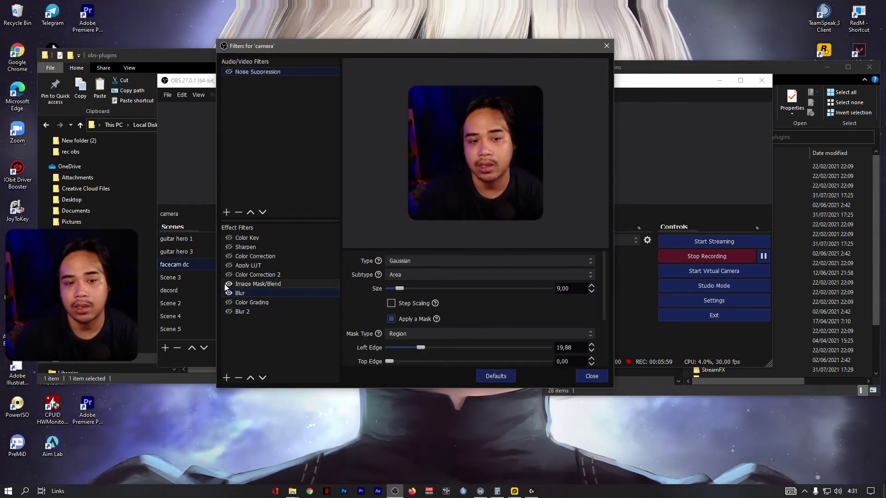
left_click(228, 256)
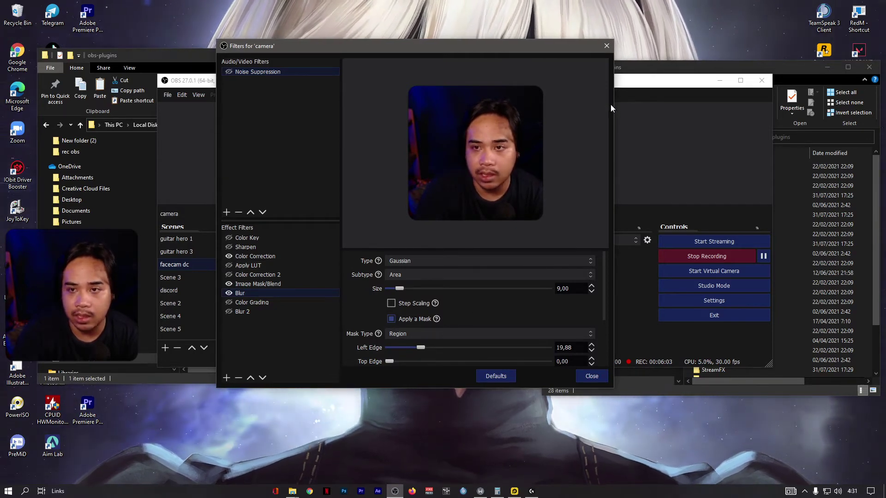
Step: Enlarge the camera filters window on all sides so it fills nearly the whole screen
left_click_drag(613, 104, 879, 125)
left_click_drag(216, 168, 32, 168)
left_click_drag(341, 388, 350, 482)
left_click_drag(433, 40, 436, 1)
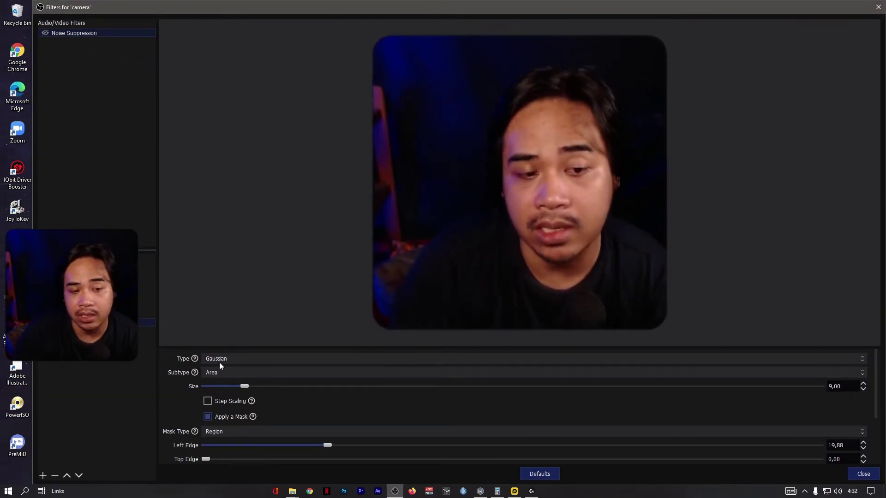
Step: Examine the Blur filter's type, subtype, size, region mask edges, feather and Invert Region settings
mouse_move(215, 377)
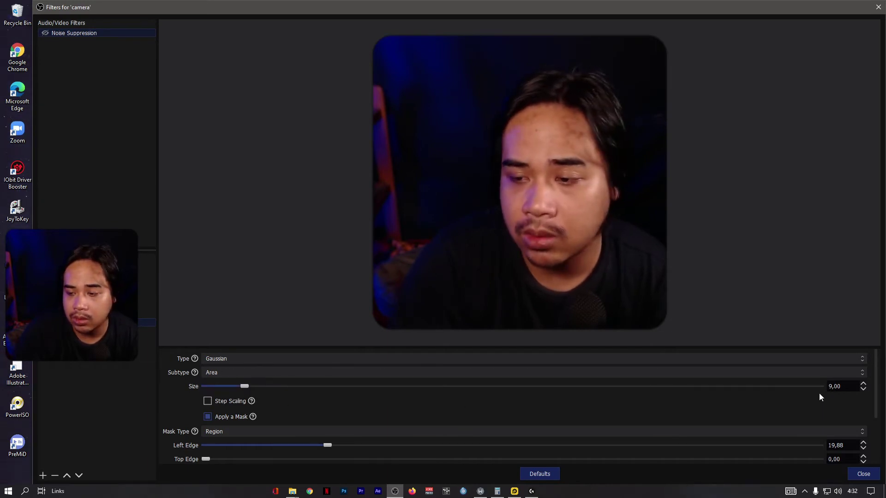
scroll(369, 400, "down", 1)
scroll(346, 390, "down", 1)
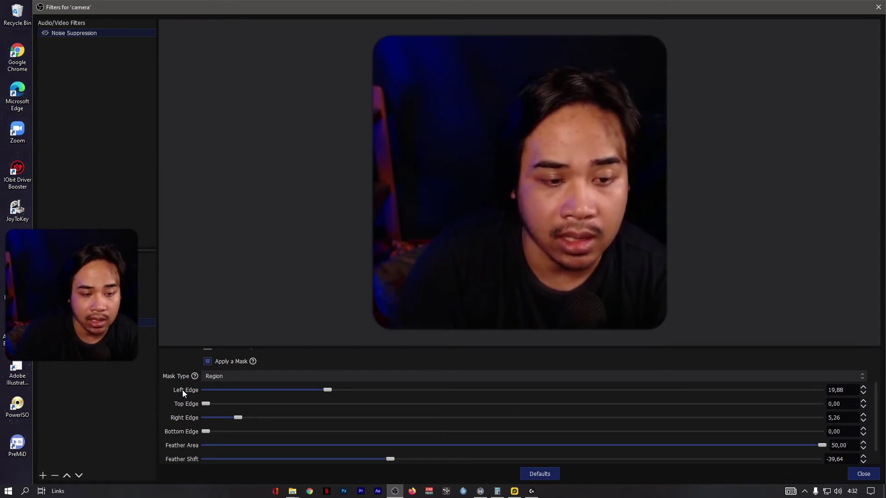
scroll(183, 391, "down", 1)
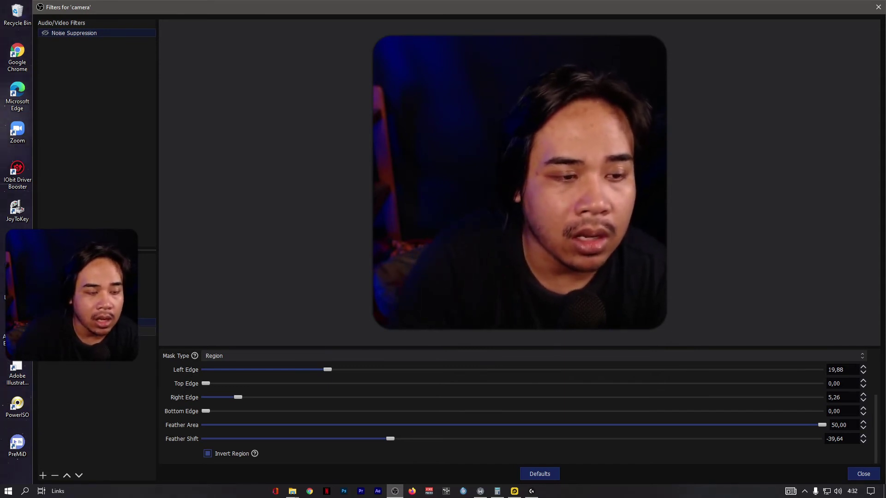
Step: Examine the Color Grading filter's Lift, Gamma, Gain, Offset, Tint, Color Correction and Advanced Options settings
left_click(147, 331)
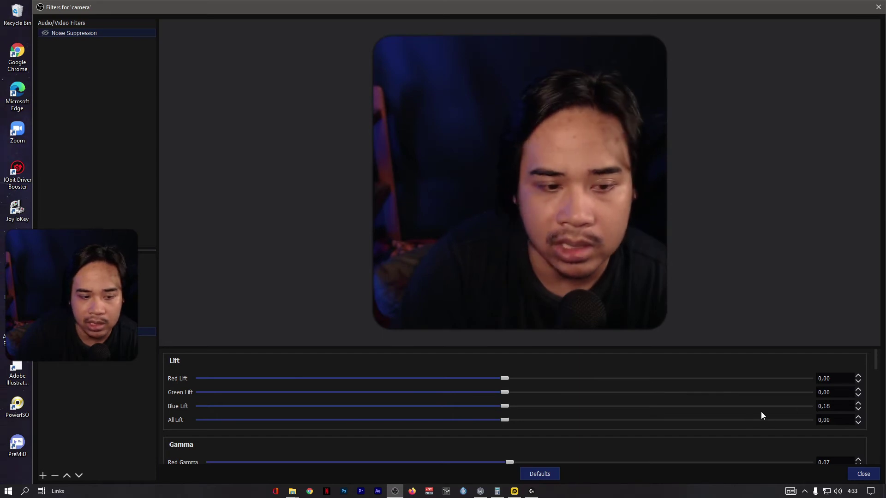
scroll(665, 412, "down", 1)
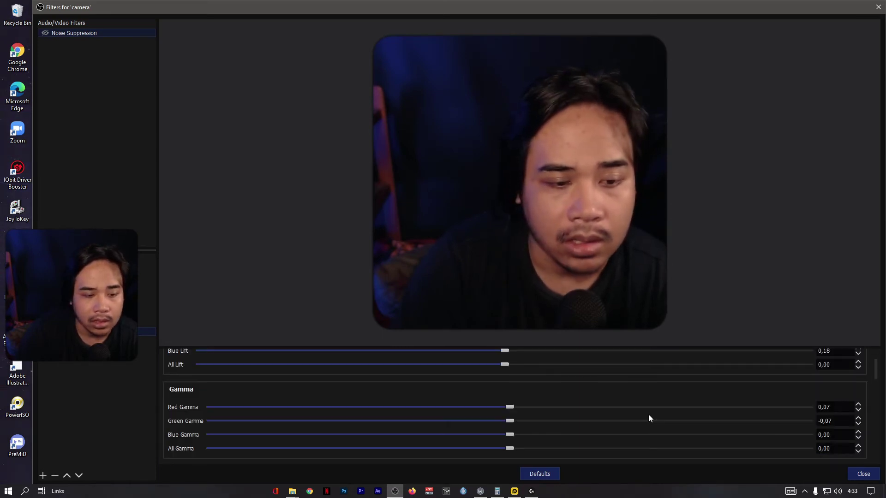
scroll(647, 414, "down", 1)
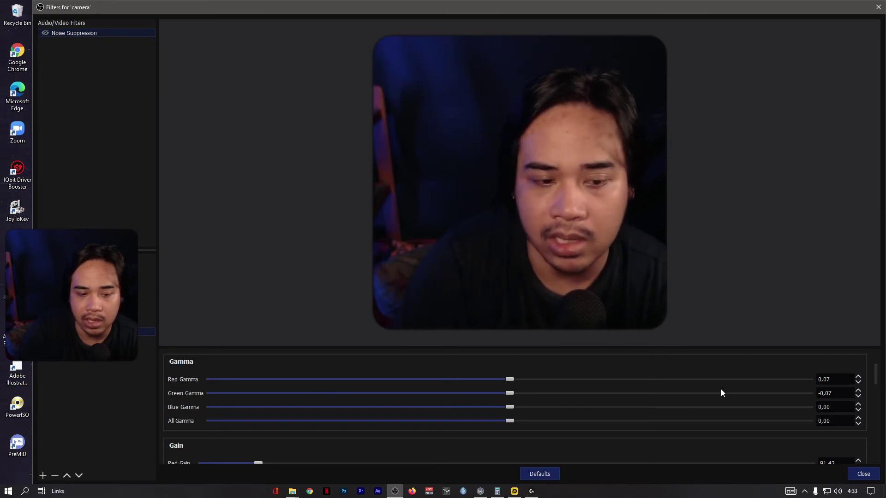
scroll(568, 392, "down", 1)
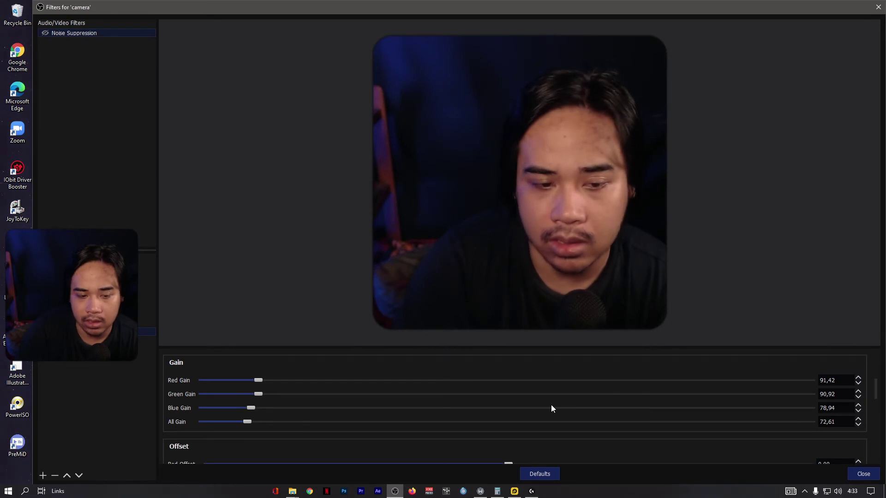
scroll(372, 395, "down", 2)
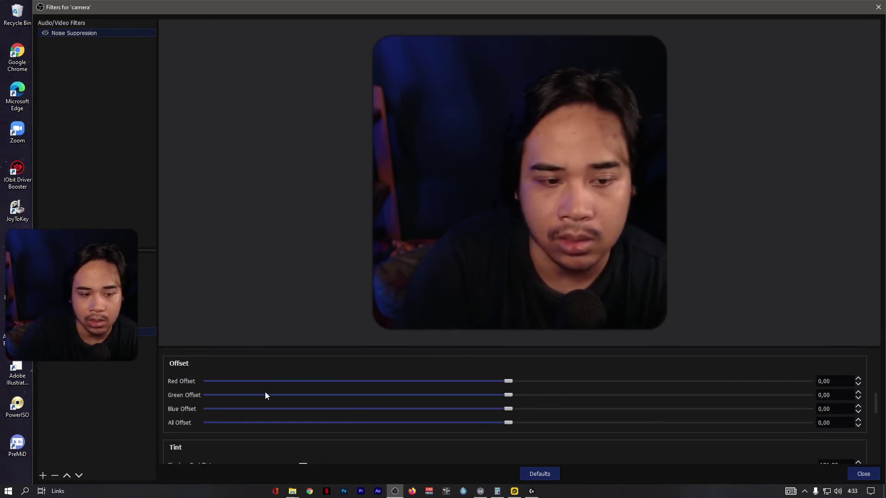
scroll(214, 382, "down", 2)
scroll(228, 381, "down", 1)
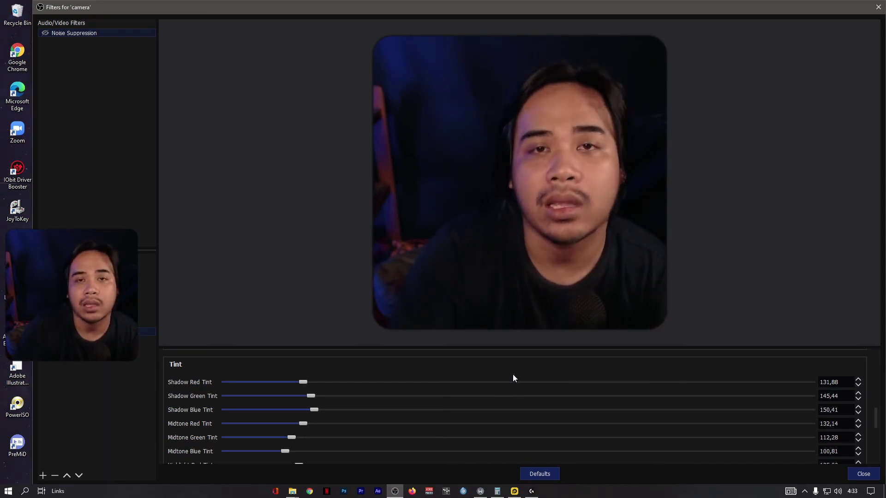
scroll(503, 380, "down", 1)
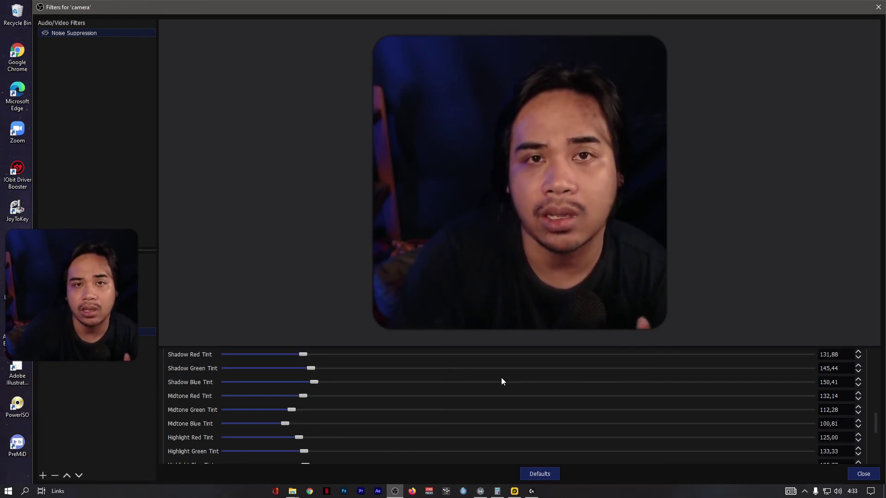
scroll(503, 381, "down", 1)
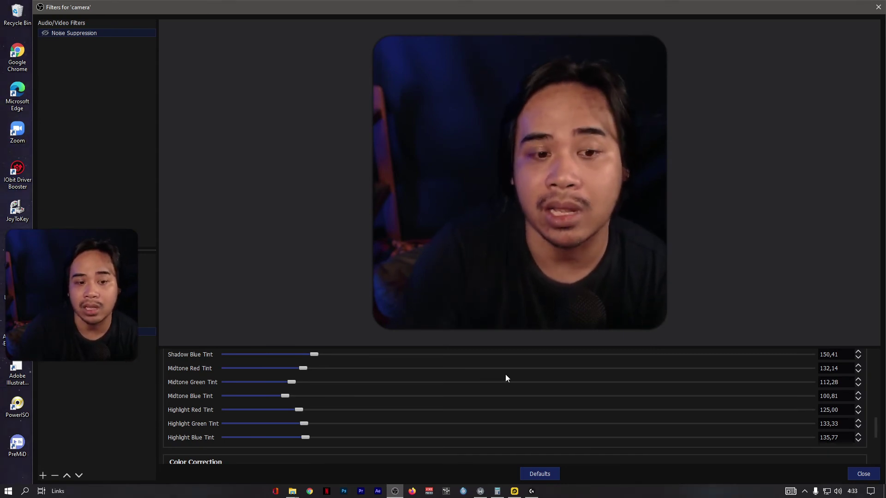
scroll(506, 376, "down", 3)
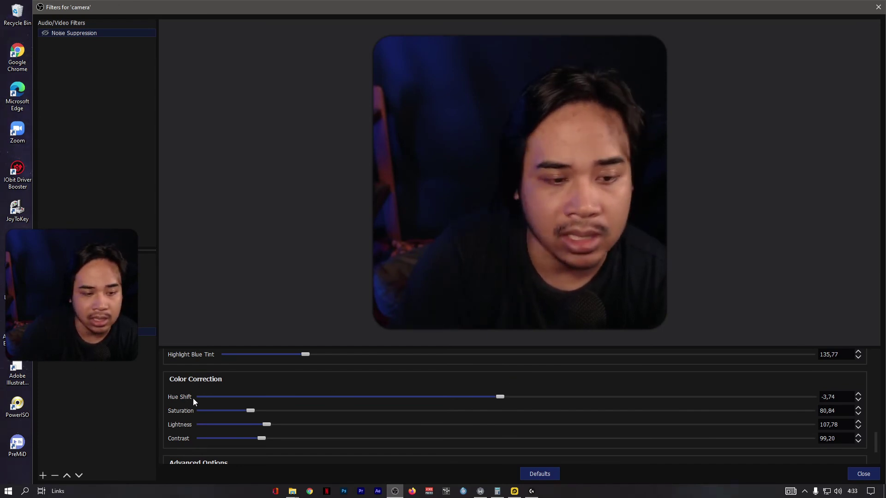
scroll(290, 420, "down", 3)
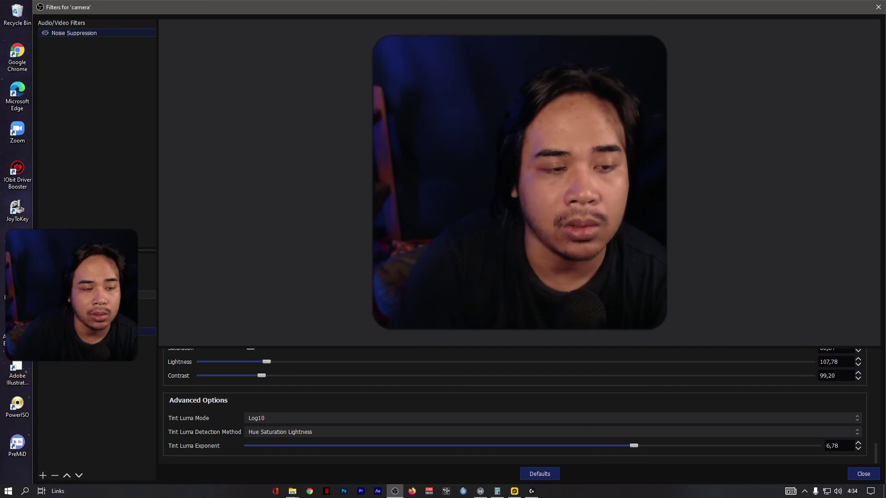
Step: Show the first Color Correction filter's settings and bring up the list of effect filters that can be added
left_click(92, 285)
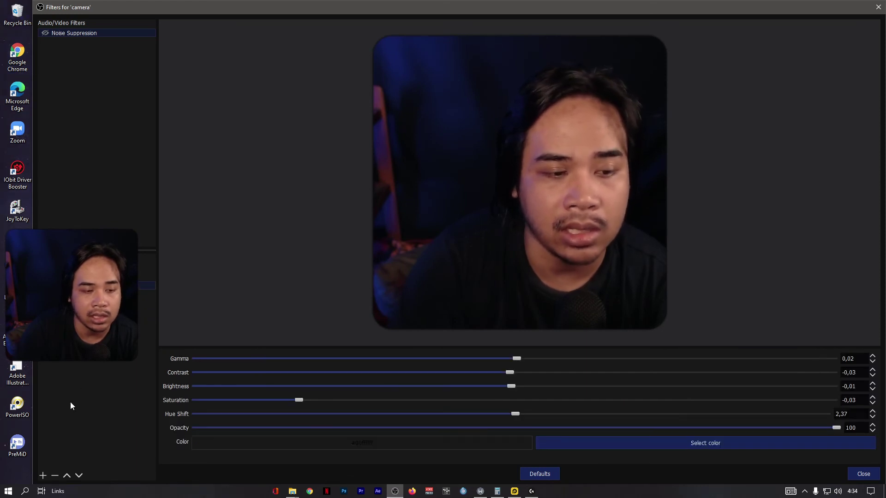
left_click(43, 476)
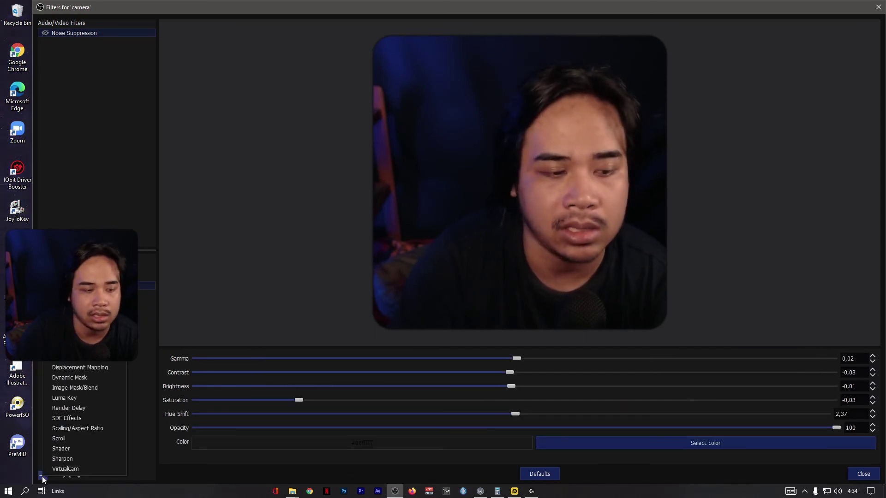